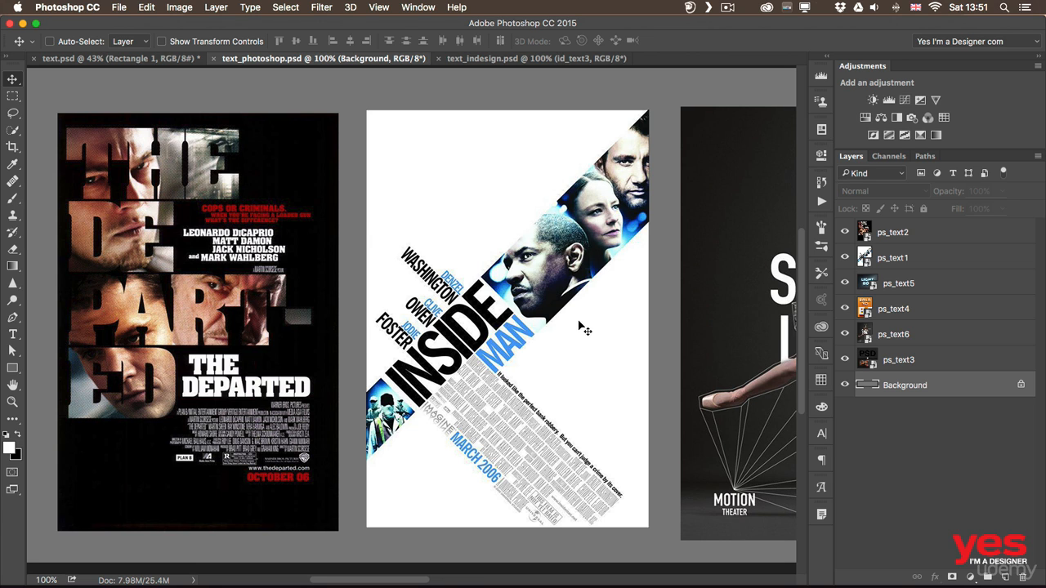
# Look through the posters and text effects in text_photoshop.psd and the magazine layouts in text_indesign.psd
pyautogui.moveTo(634, 313); pyautogui.dragTo(532, 324)
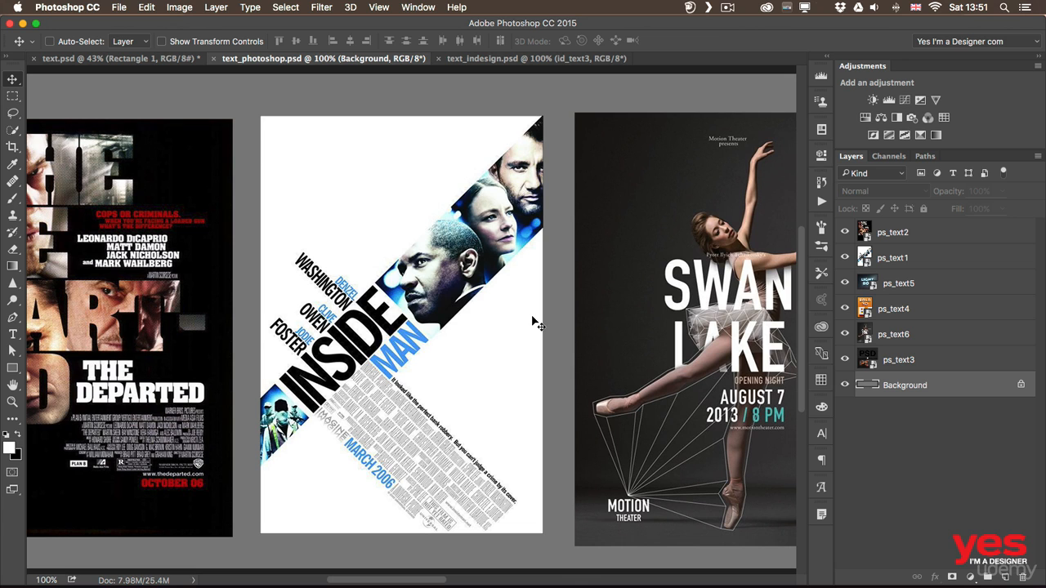
pyautogui.hscroll(6, 532, 324)
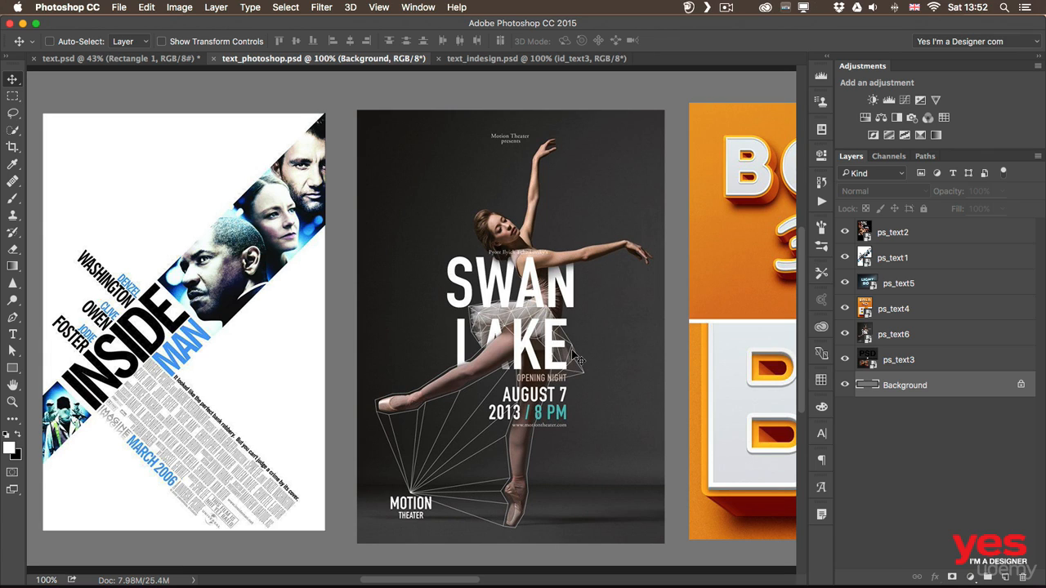
pyautogui.moveTo(728, 285); pyautogui.dragTo(156, 282)
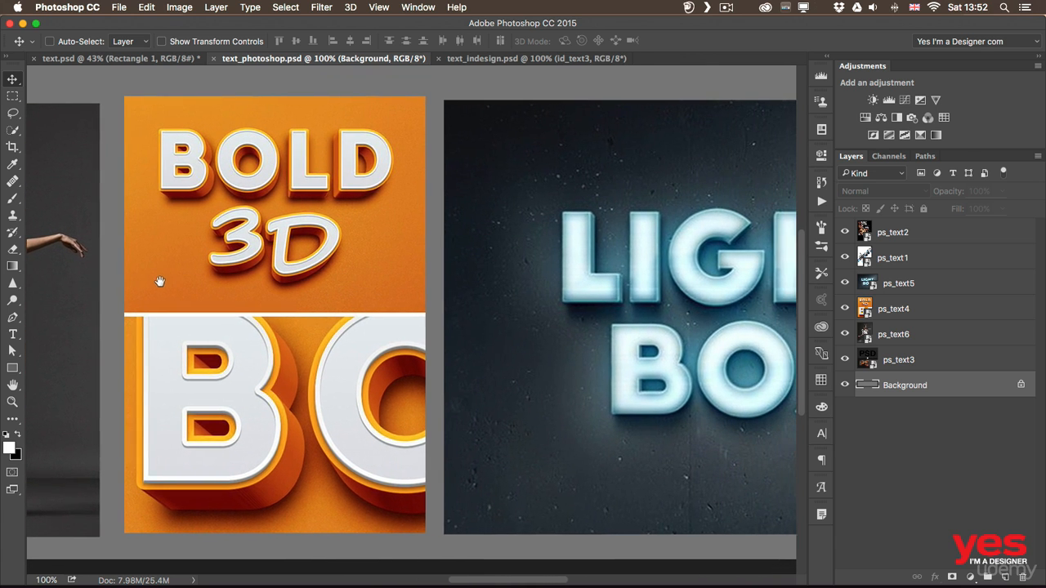
pyautogui.moveTo(491, 295); pyautogui.dragTo(338, 287)
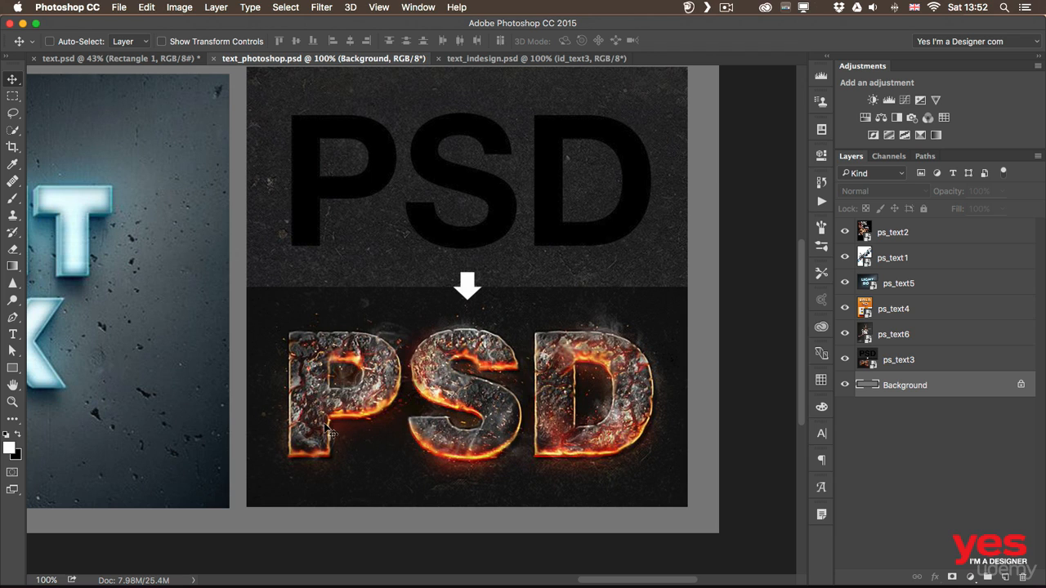
pyautogui.click(477, 59)
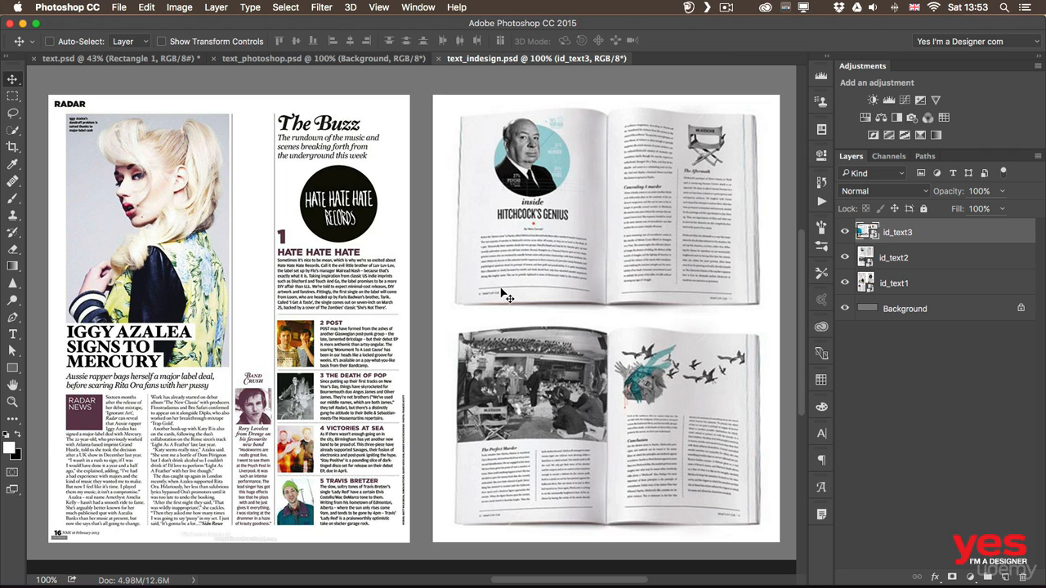
# In text.psd, add the point text "Mountains" in the sky near the image's upper-left corner
pyautogui.click(78, 59)
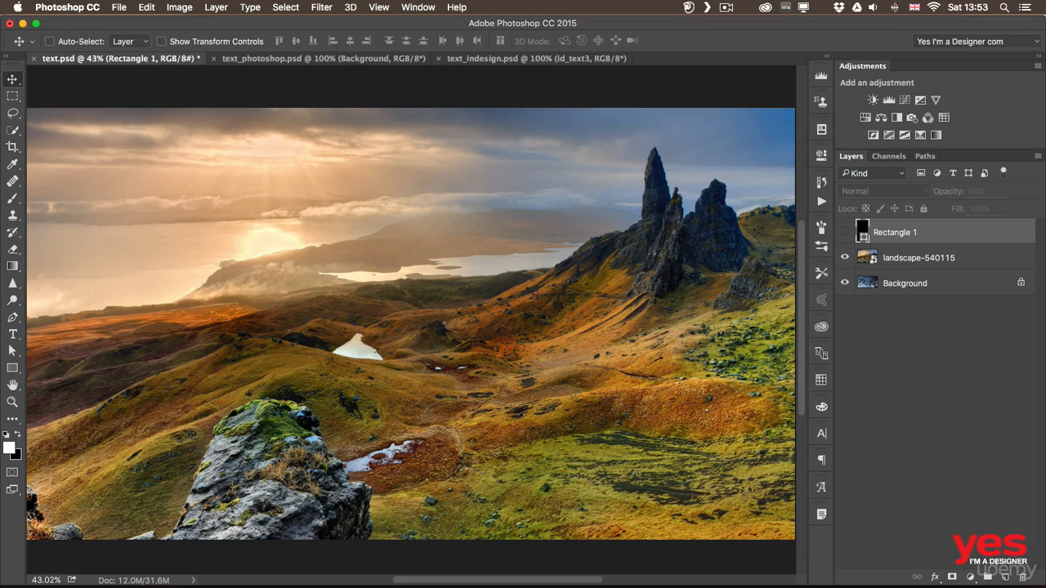
pyautogui.click(13, 335)
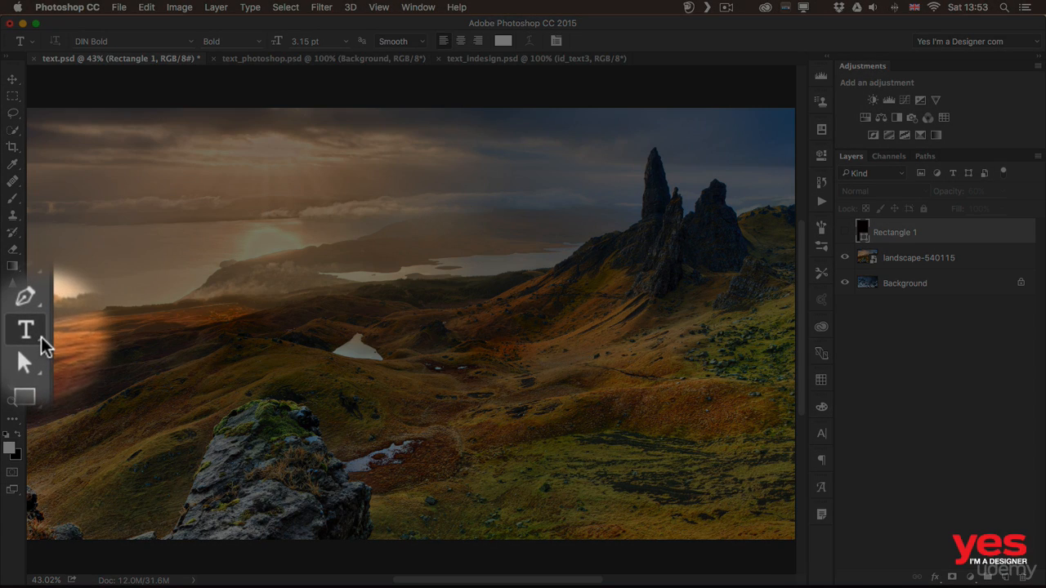
pyautogui.press('t')
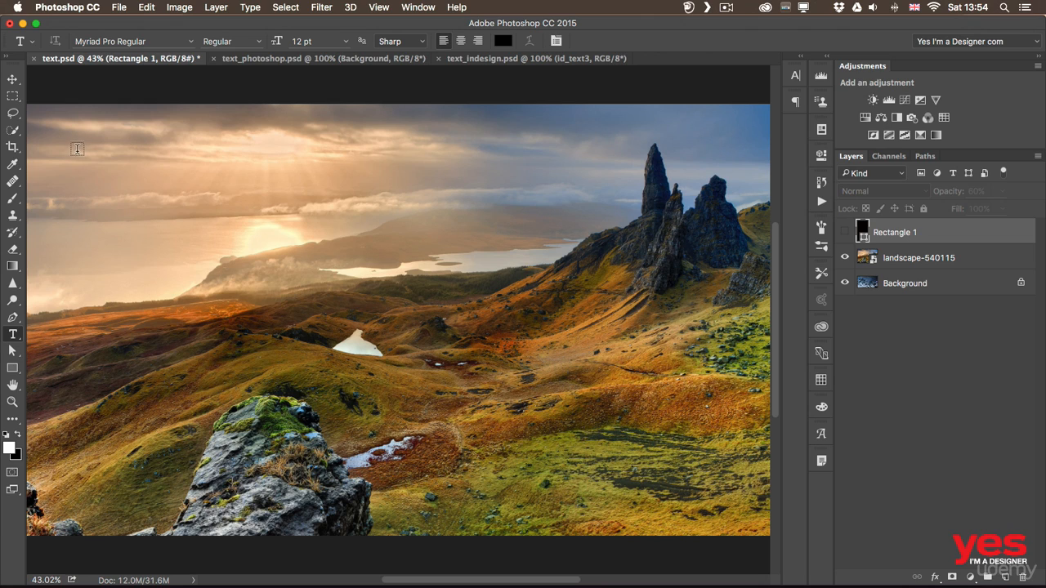
pyautogui.click(80, 150)
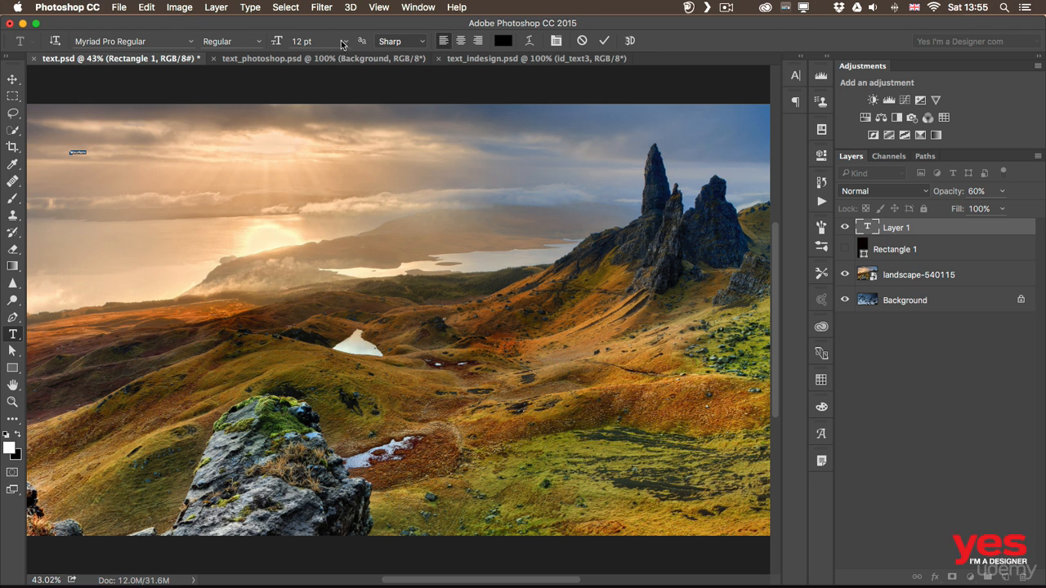
# Set the Mountains text's font size to the 57.52 pt preset and replace it with a custom 70 pt
pyautogui.click(344, 43)
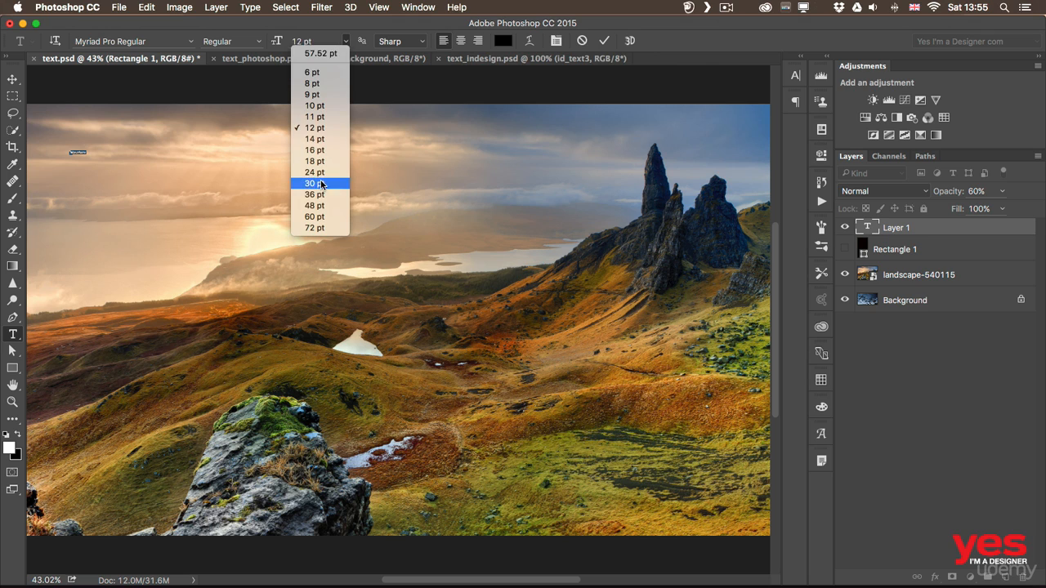
pyautogui.click(321, 55)
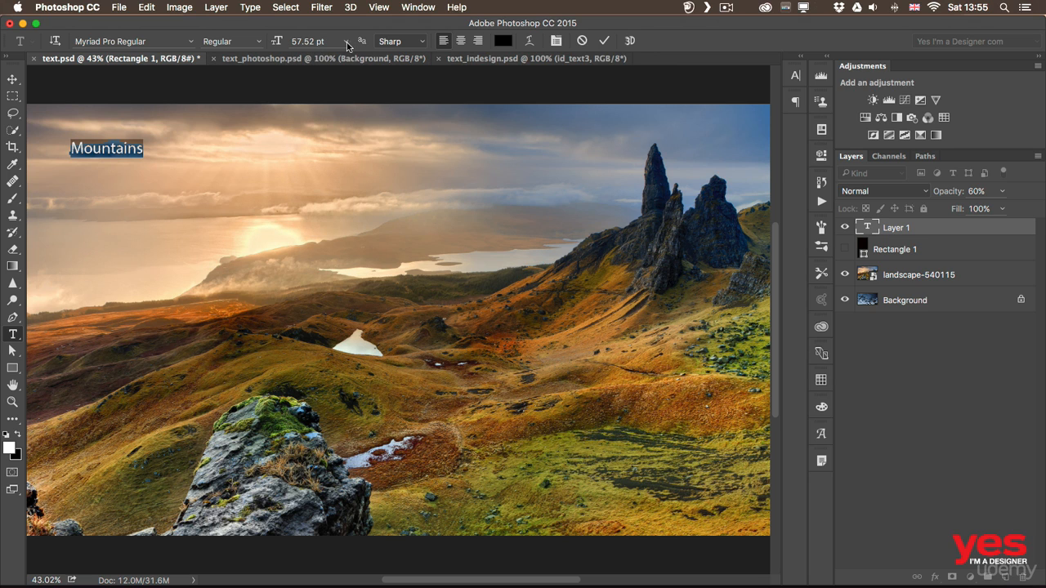
pyautogui.click(346, 41)
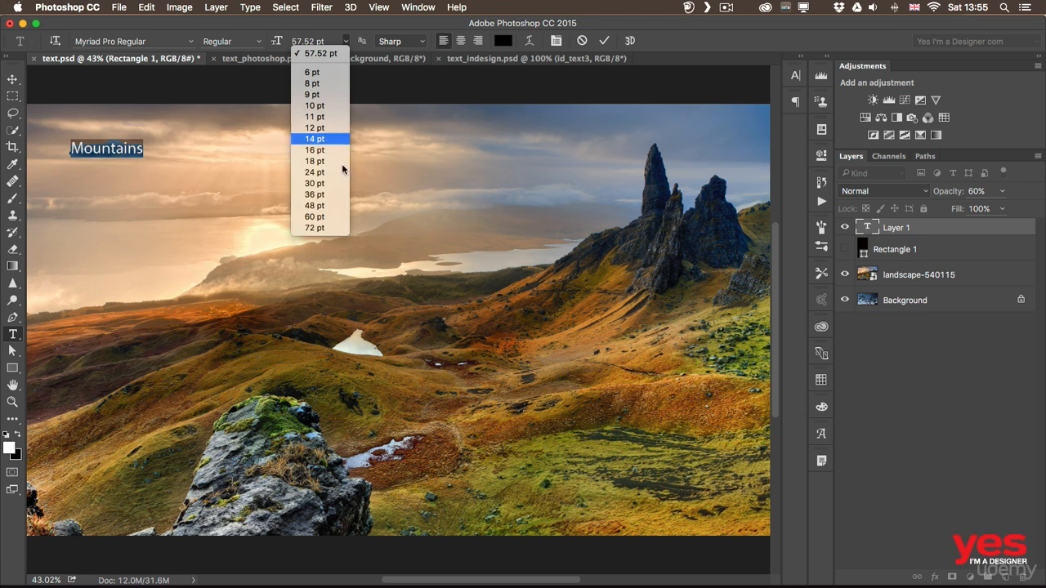
pyautogui.click(274, 39)
pyautogui.click(276, 40)
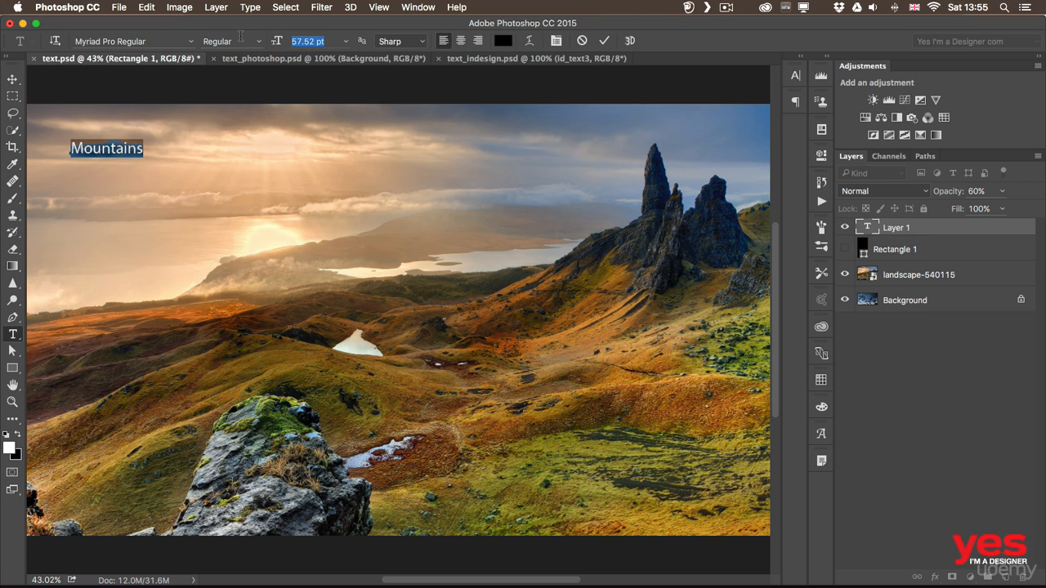
pyautogui.write('70')
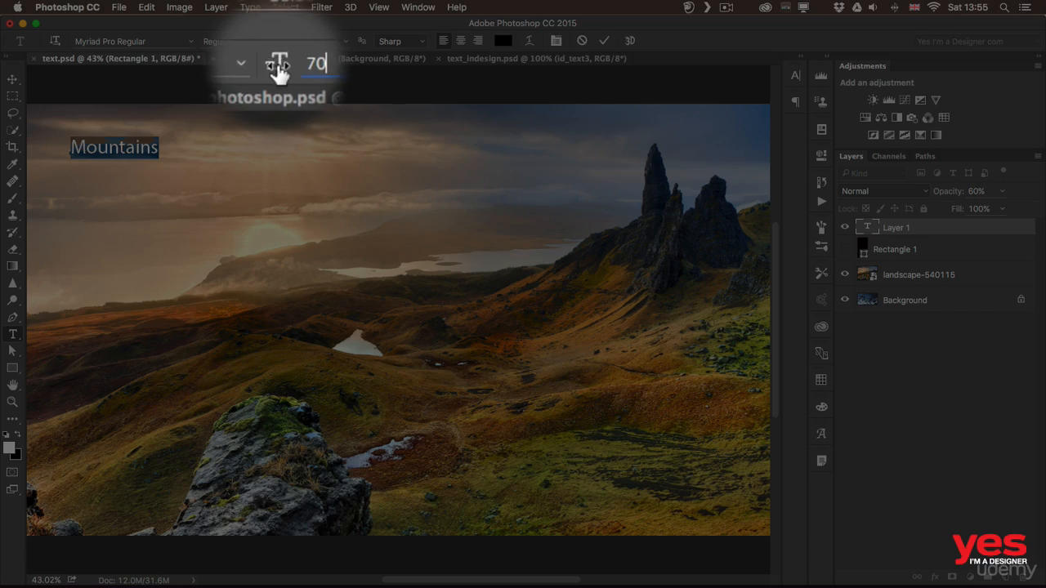
# Enlarge the selected Mountains text gradually until its font size is 116 pt
pyautogui.moveTo(278, 70); pyautogui.dragTo(294, 33)
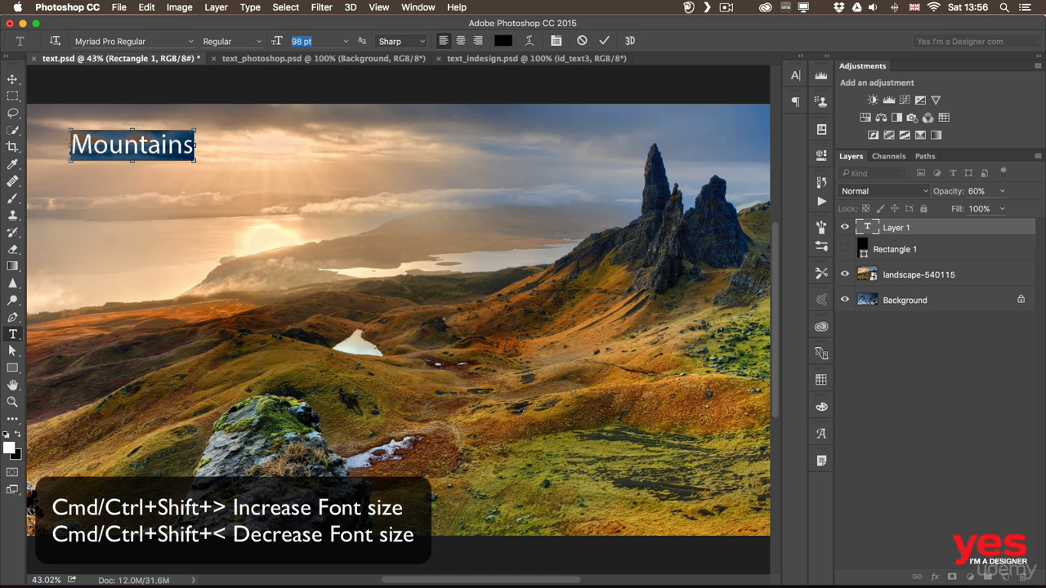
pyautogui.press('super+shift+period')
pyautogui.press('super+shift+period')
pyautogui.press('super+shift+period')
pyautogui.press('super+shift+period')
pyautogui.press('super+shift+period')
pyautogui.press('super+shift+period')
pyautogui.press('super+shift+period')
pyautogui.press('super+shift+period')
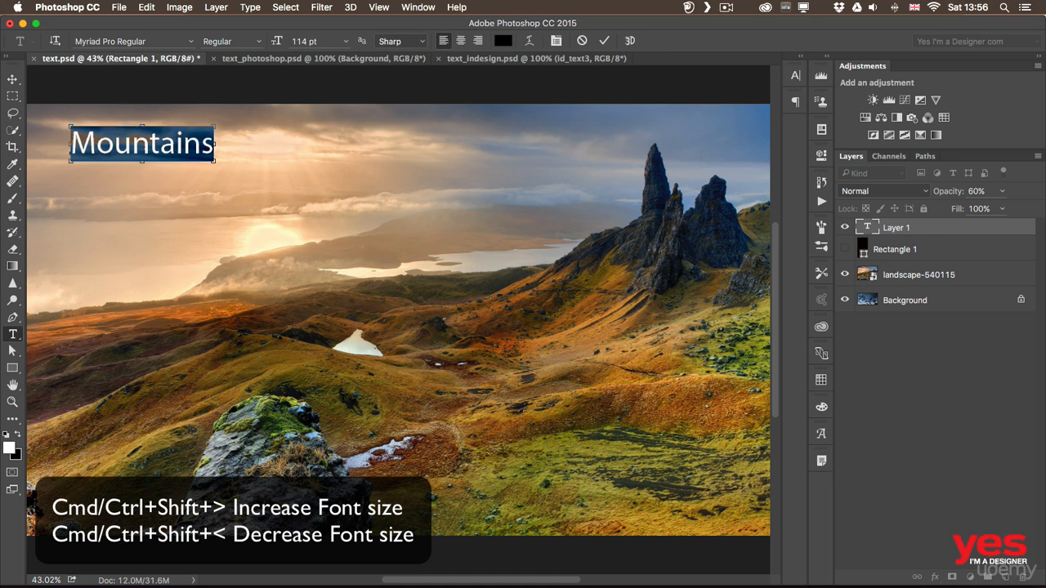
pyautogui.press('super+shift+period')
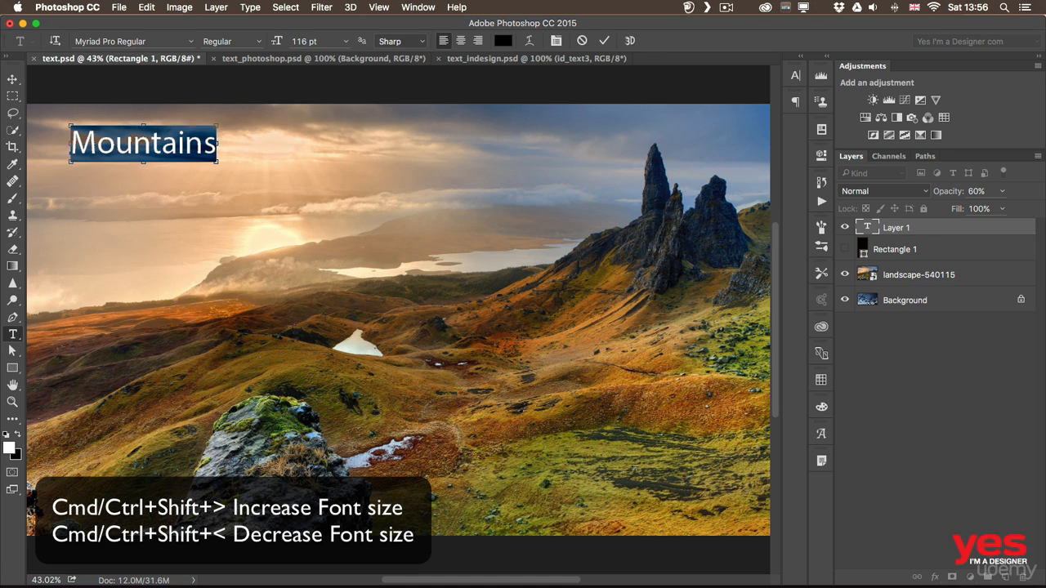
# Reduce the Mountains text in small increments to 87 pt and commit the text layer
pyautogui.press('super+shift+comma')
pyautogui.press('super+shift+comma')
pyautogui.press('super+shift+comma')
pyautogui.press('super+shift+comma')
pyautogui.press('super+shift+comma')
pyautogui.press('super+shift+comma')
pyautogui.press('super+shift+comma')
pyautogui.press('super+shift+comma')
pyautogui.press('super+shift+comma')
pyautogui.press('super+shift+comma')
pyautogui.press('super+shift+comma')
pyautogui.press('super+shift+comma')
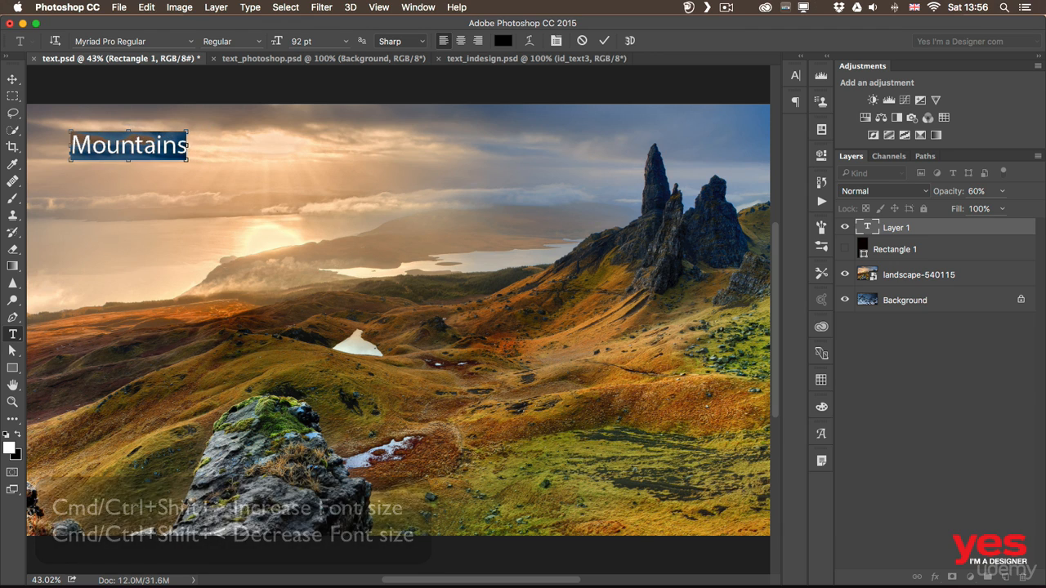
pyautogui.press('super+shift+comma')
pyautogui.press('super+shift+comma')
pyautogui.press('super+shift+comma')
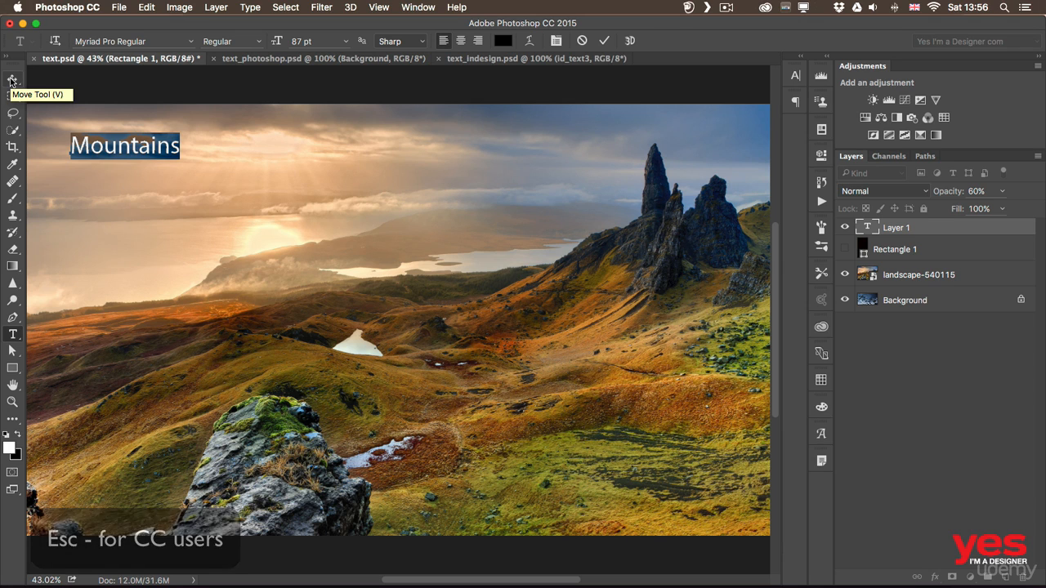
pyautogui.press('Escape')
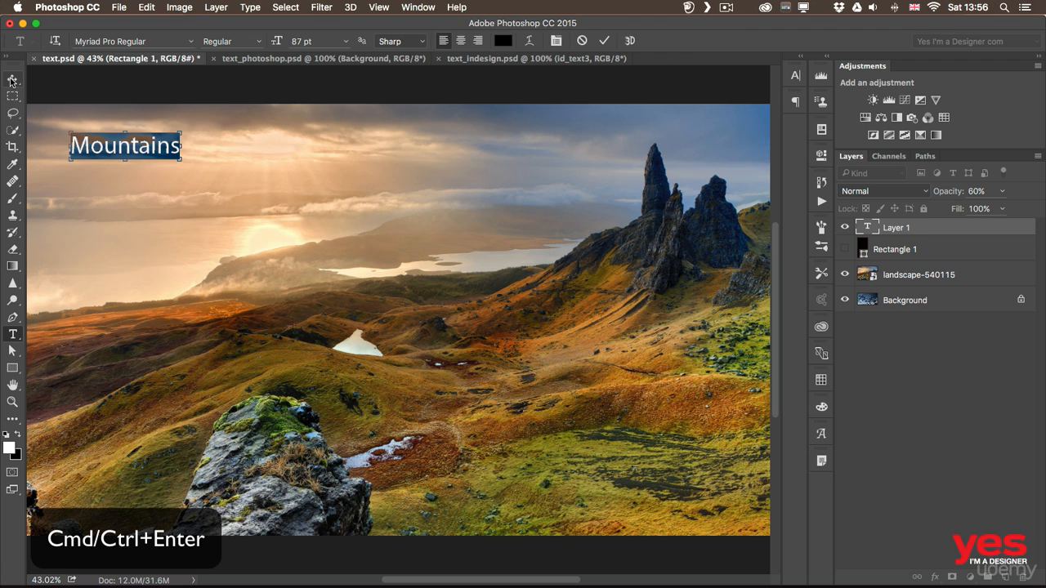
pyautogui.hotkey('ctrl', 'Return')
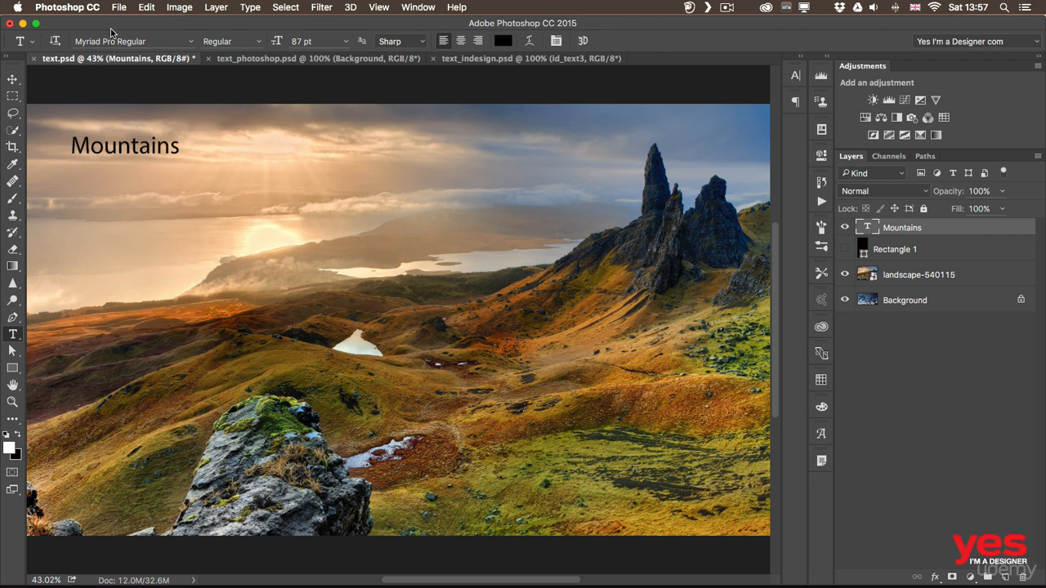
# Try to enlarge the Mountains text proportionally to about 141% with Free Transform
pyautogui.click(146, 7)
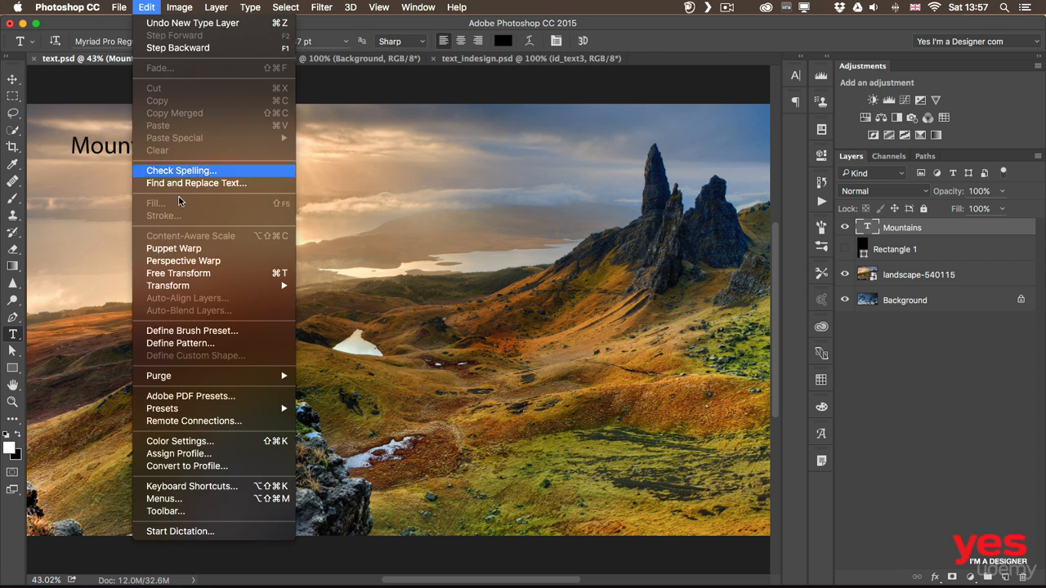
pyautogui.click(196, 273)
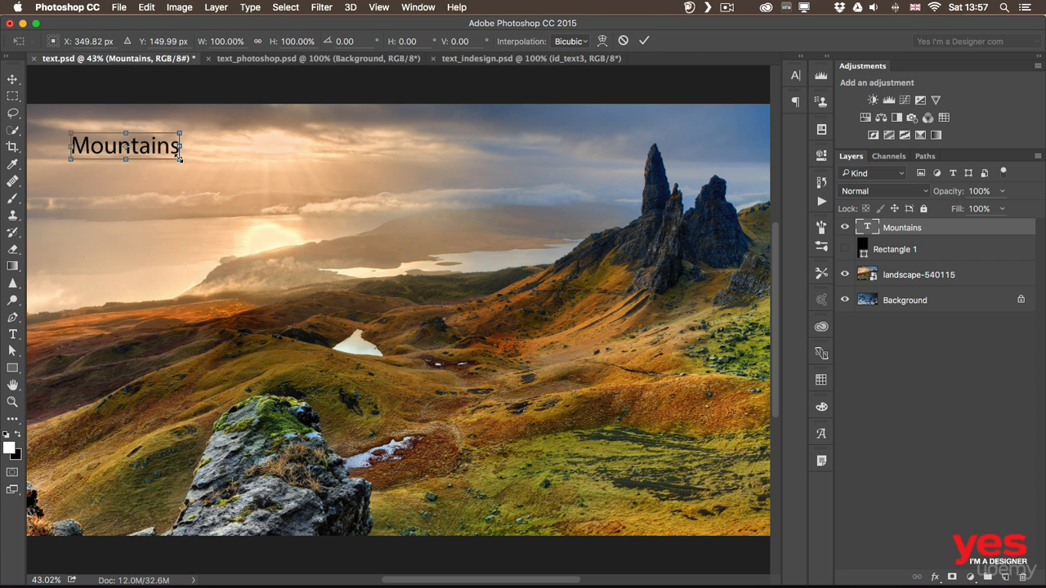
pyautogui.moveTo(179, 158); pyautogui.dragTo(224, 170)
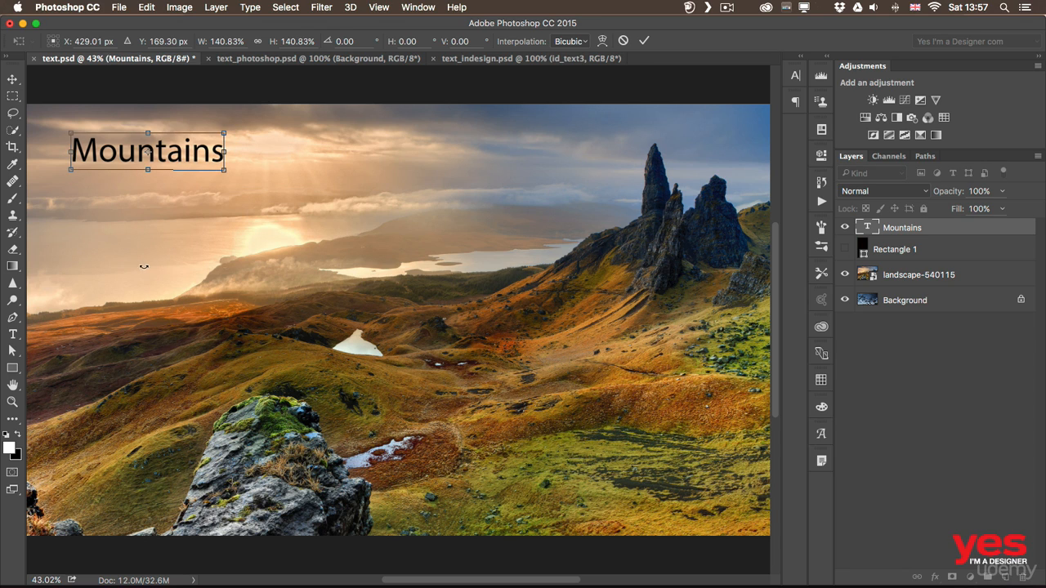
pyautogui.press('Escape')
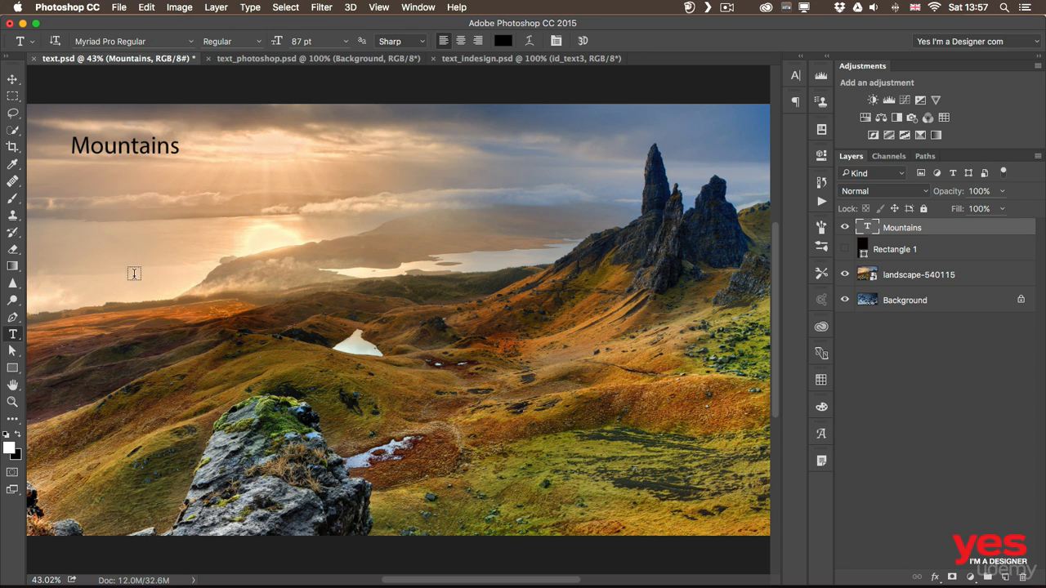
pyautogui.press('v')
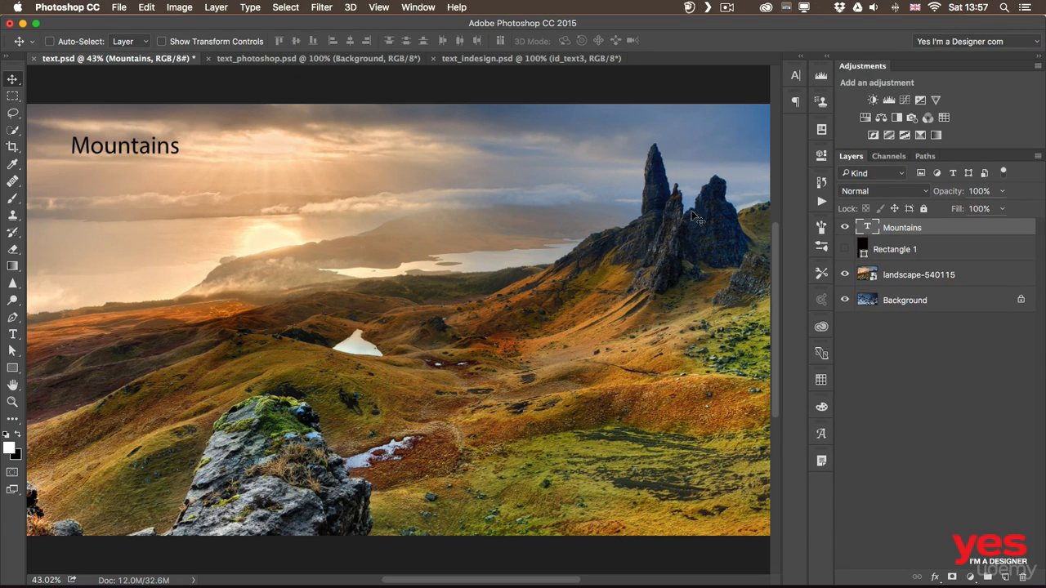
pyautogui.click(12, 334)
pyautogui.click(105, 155)
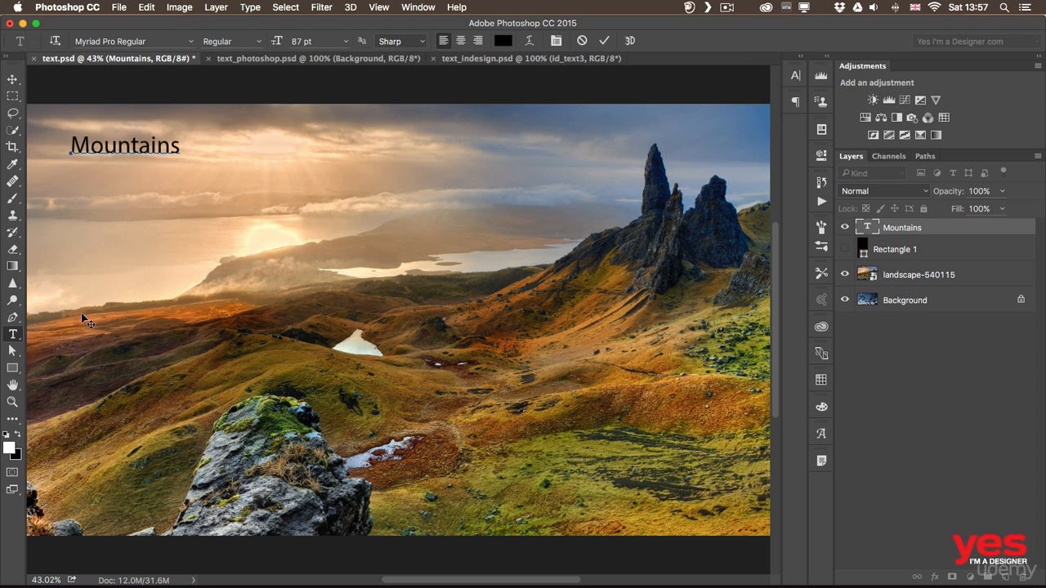
pyautogui.press('Escape')
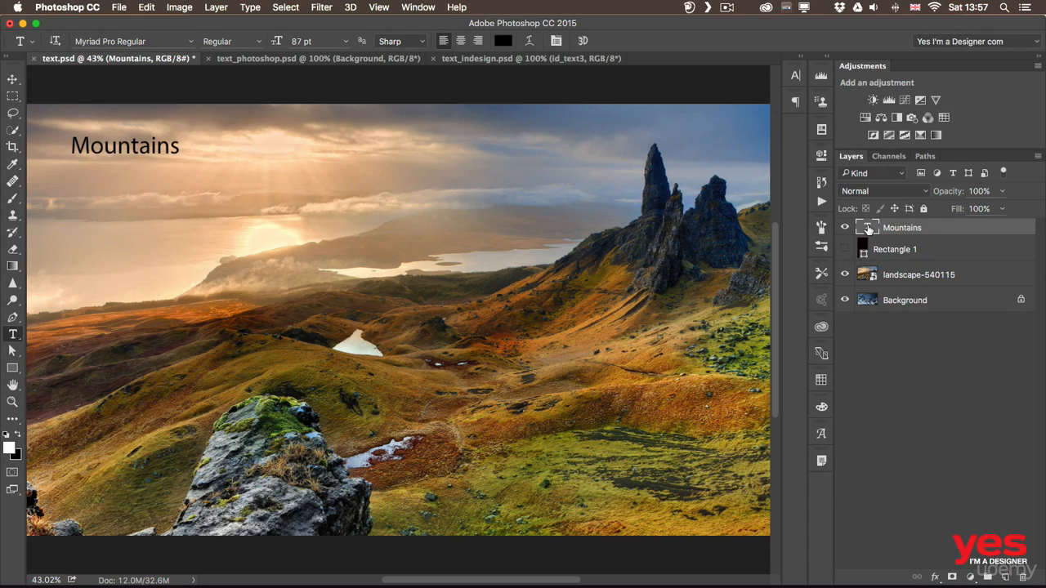
# Select all the text of the Mountains layer and mark Myriad Pro Regular as a favorite font
pyautogui.doubleClick(863, 229)
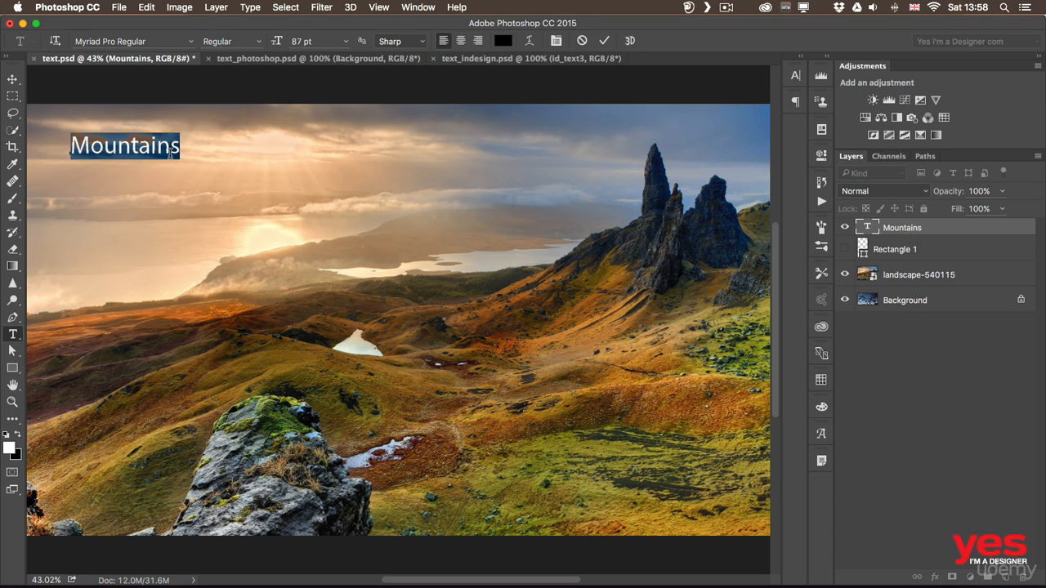
pyautogui.click(152, 40)
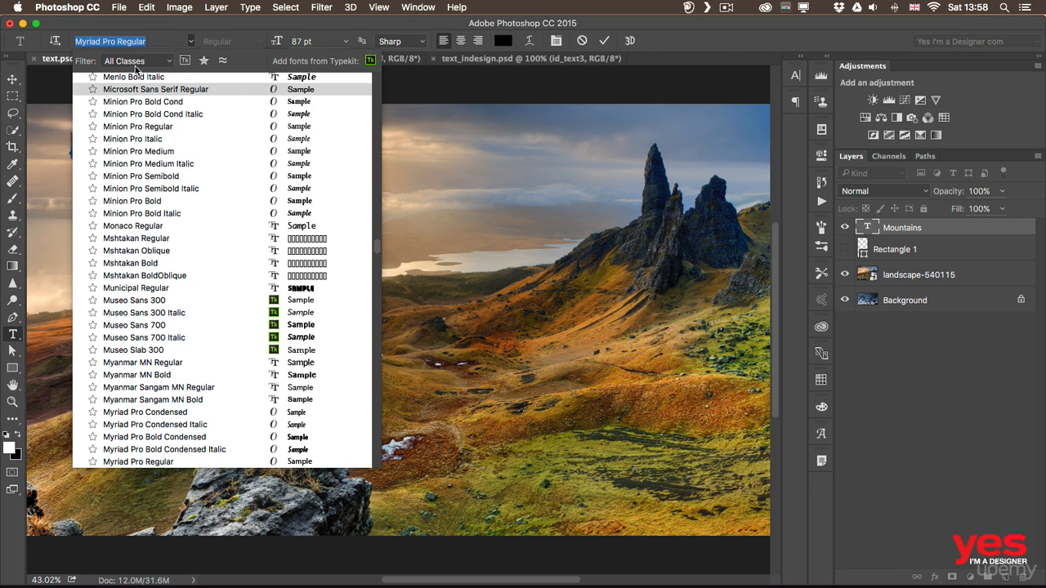
pyautogui.scroll(-8, 376, 253)
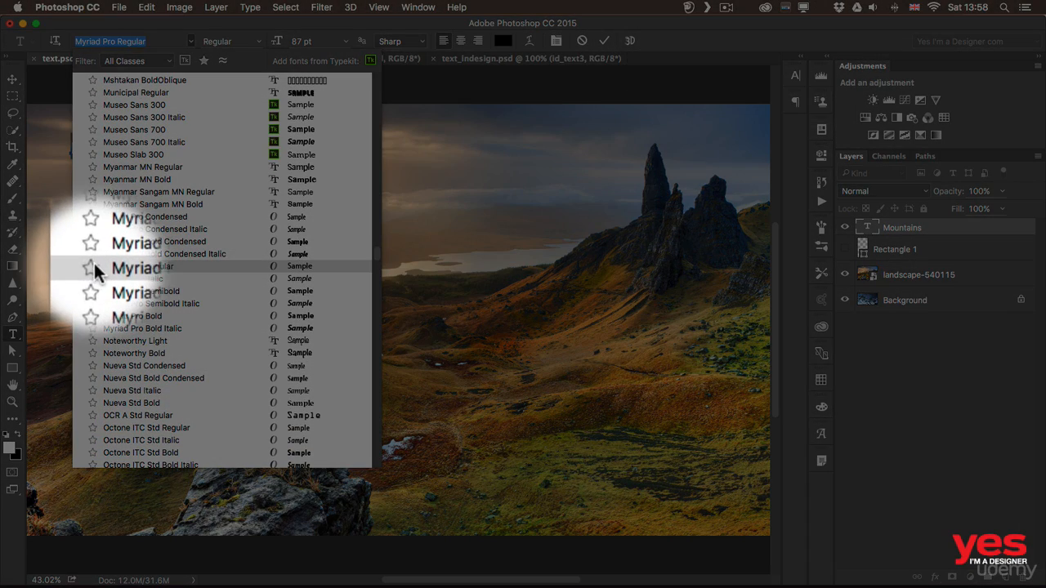
pyautogui.click(93, 265)
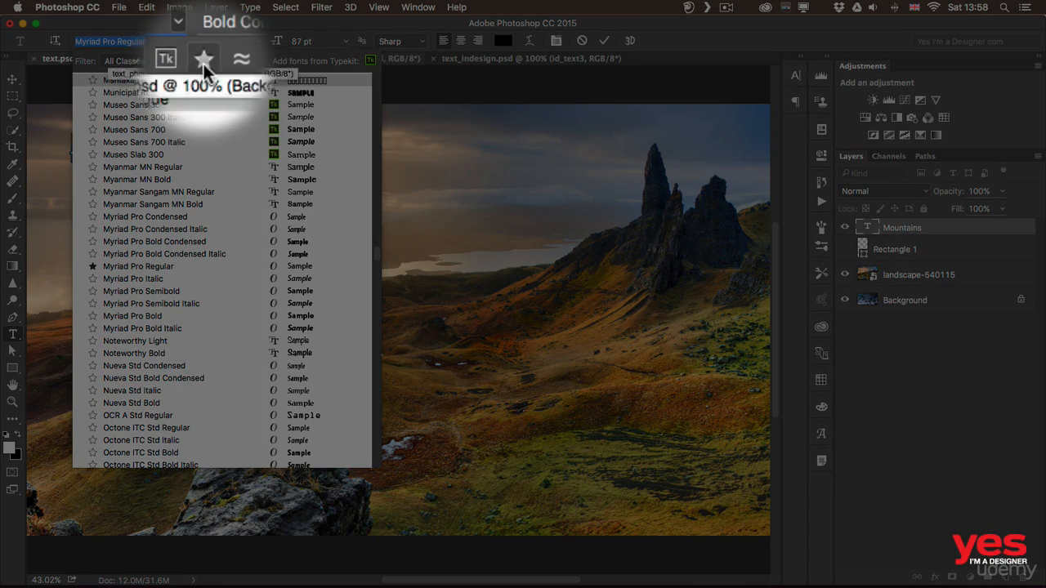
# Filter the fonts to favorites only and apply Dread Ringer Rotalic Italic to the Mountains text
pyautogui.click(204, 61)
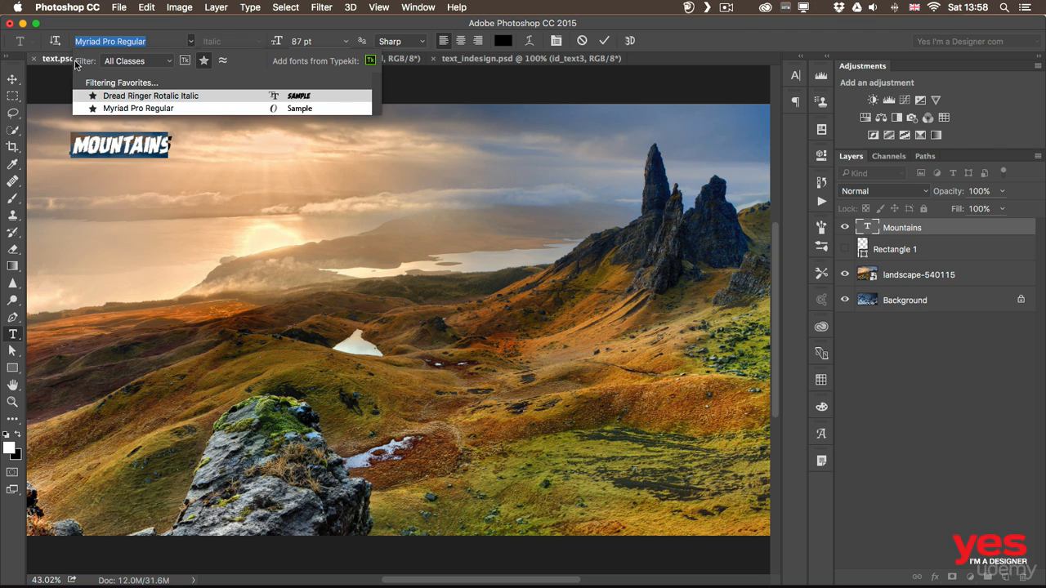
pyautogui.click(119, 97)
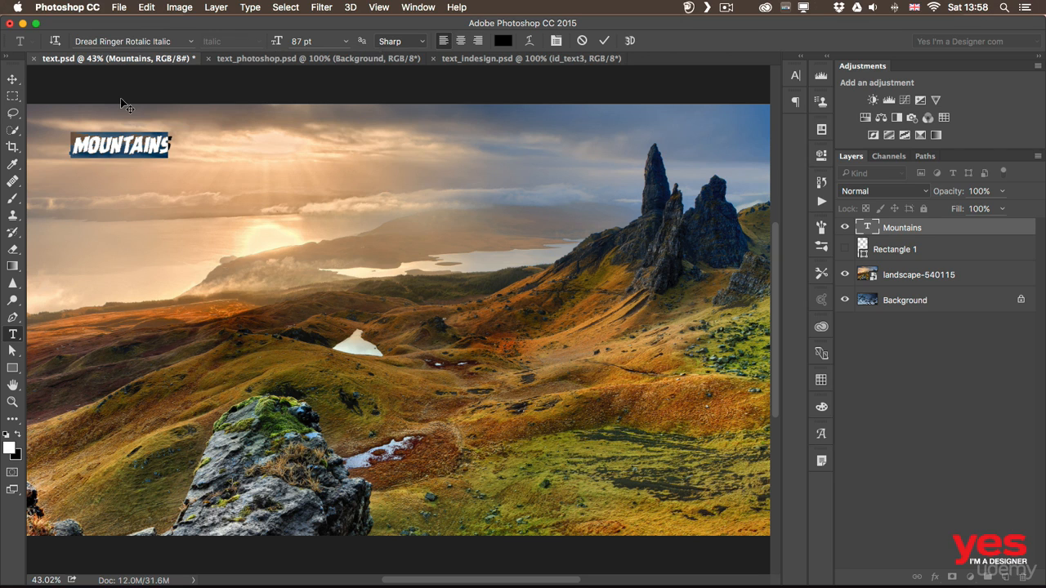
# Turn off the favorites filter for fonts and apply American Typewriter Condensed Light to the Mountains text
pyautogui.click(191, 41)
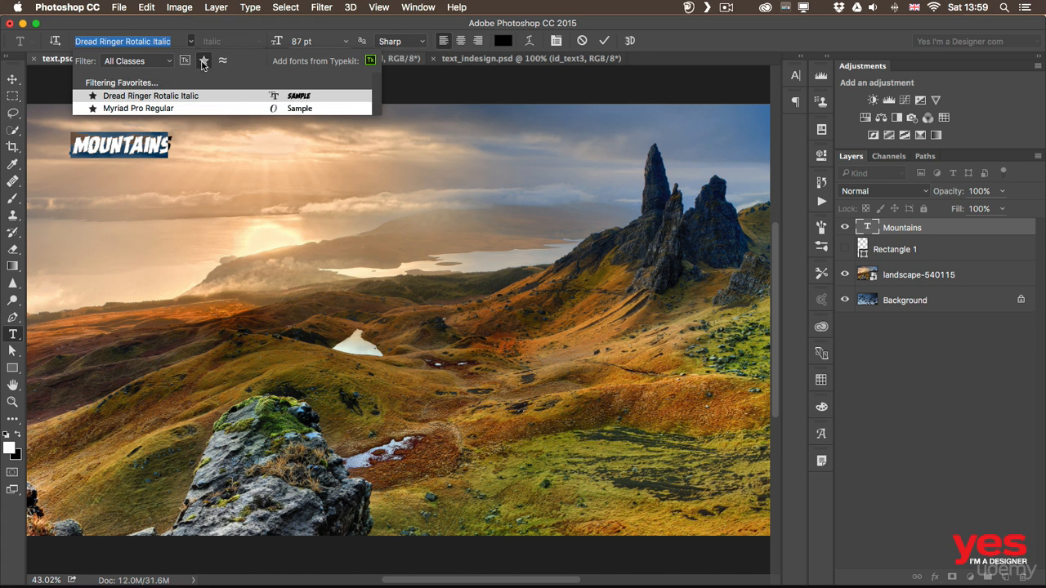
pyautogui.click(203, 62)
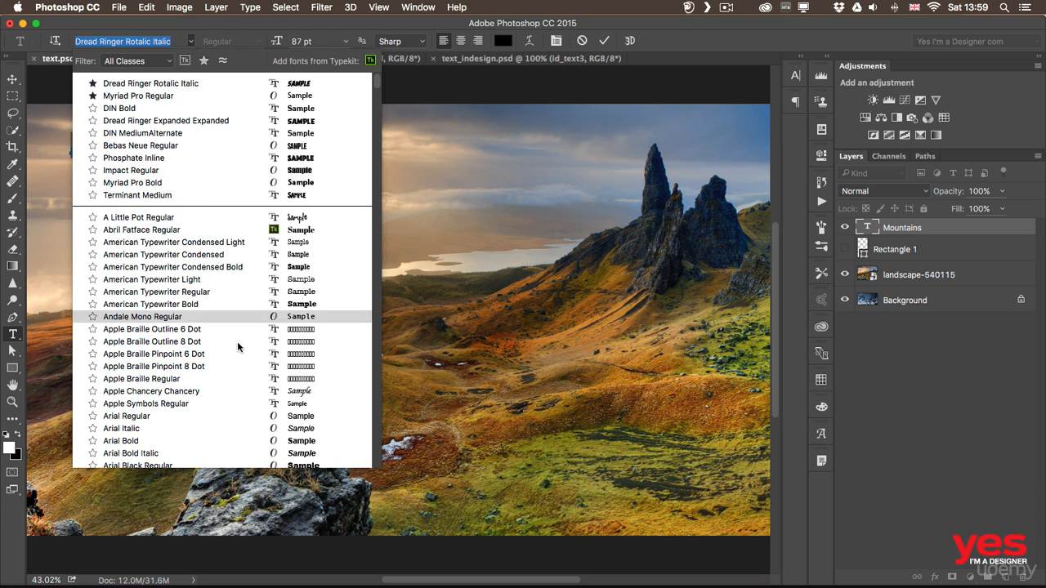
pyautogui.click(187, 245)
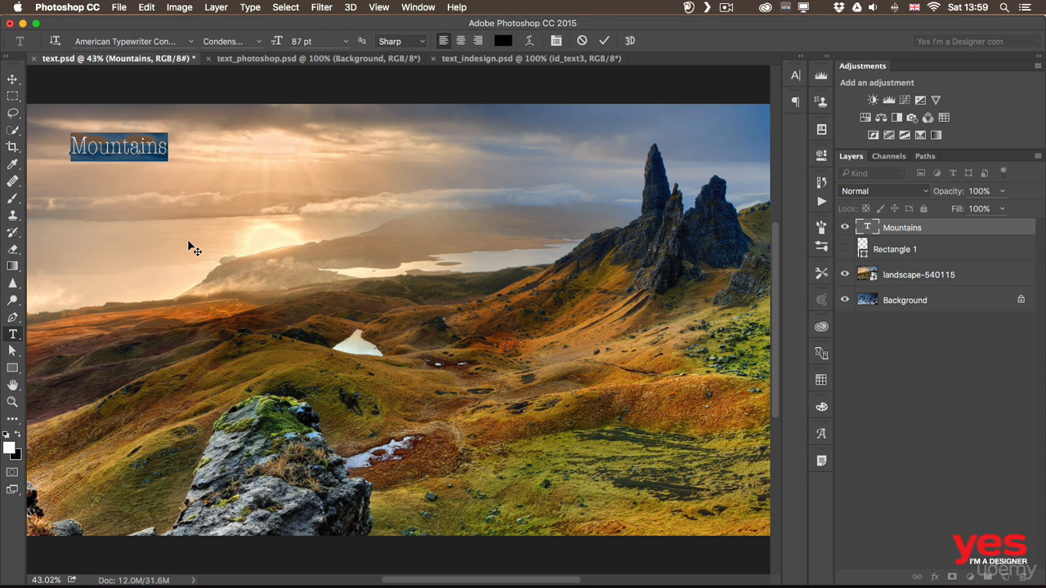
# Look at the fonts similar to American Typewriter Condensed Light and turn the similarity filter off again
pyautogui.click(189, 42)
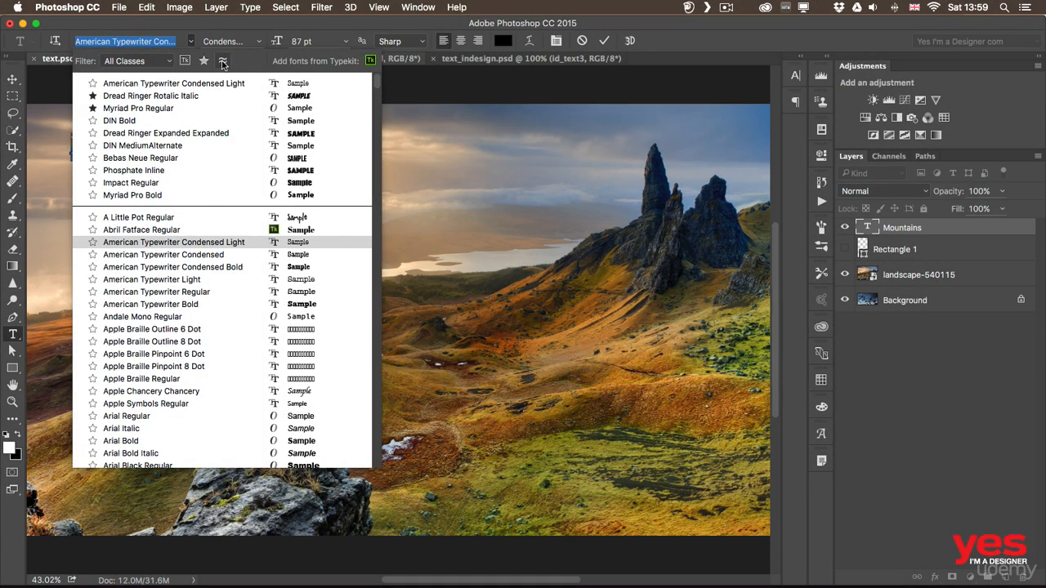
pyautogui.click(222, 63)
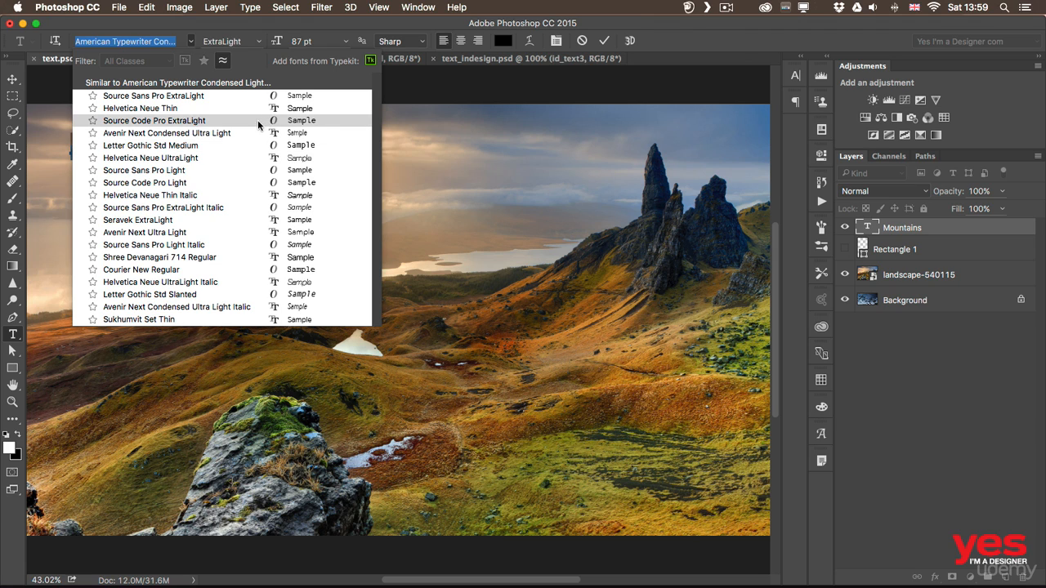
pyautogui.click(223, 62)
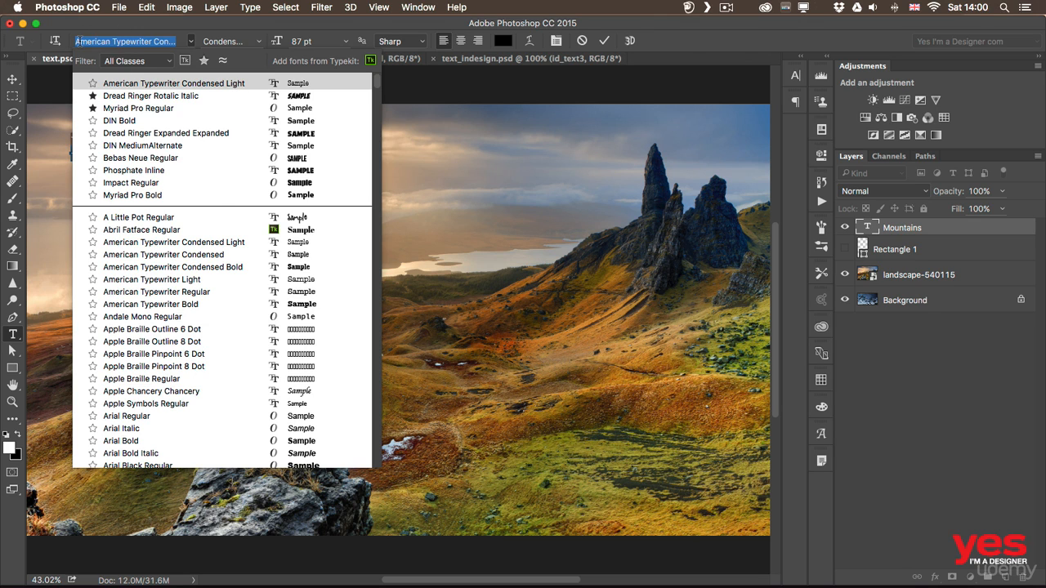
# Search the fonts for "tra" and apply Trajan Pro 3 Bold to the Mountains text
pyautogui.write('tra')
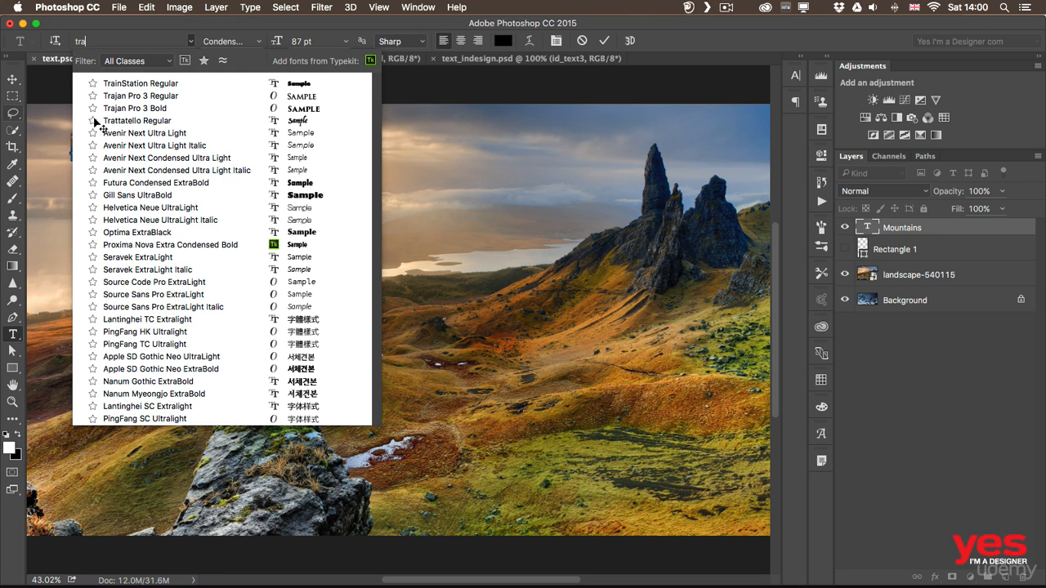
pyautogui.click(145, 109)
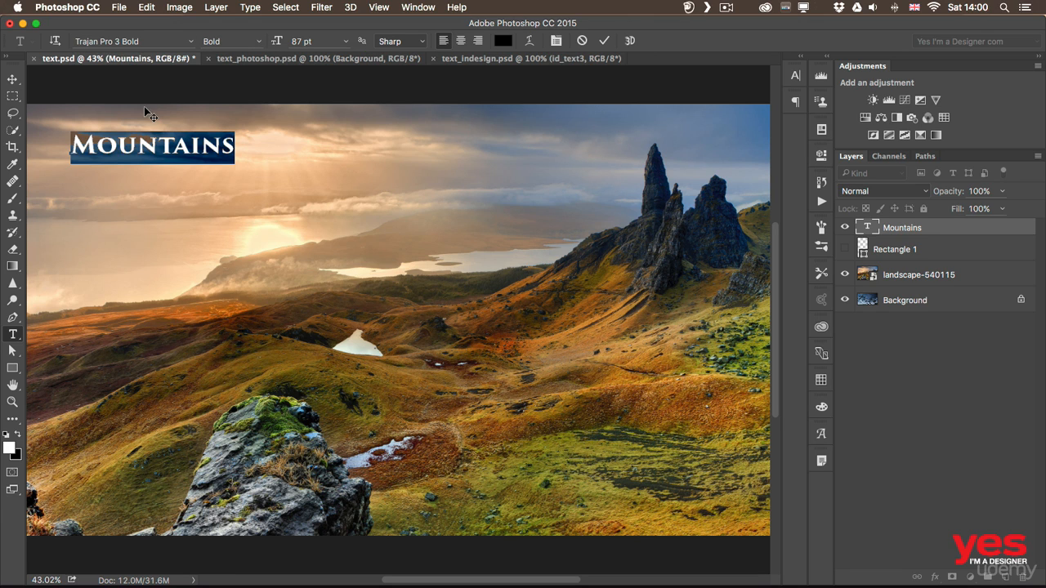
# Search the fonts for "bold" and look through the matching typefaces
pyautogui.click(150, 41)
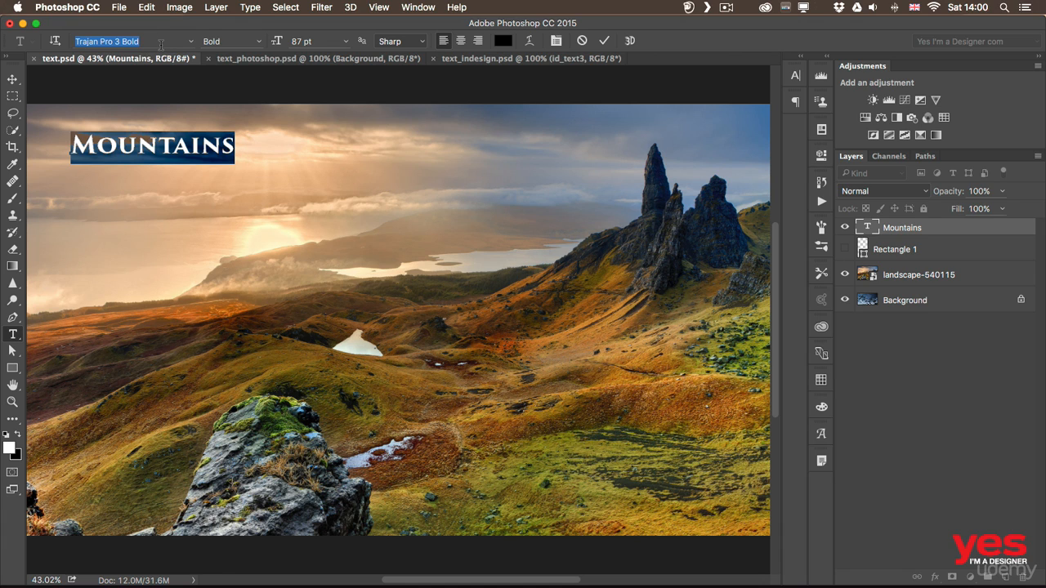
pyautogui.write('bold')
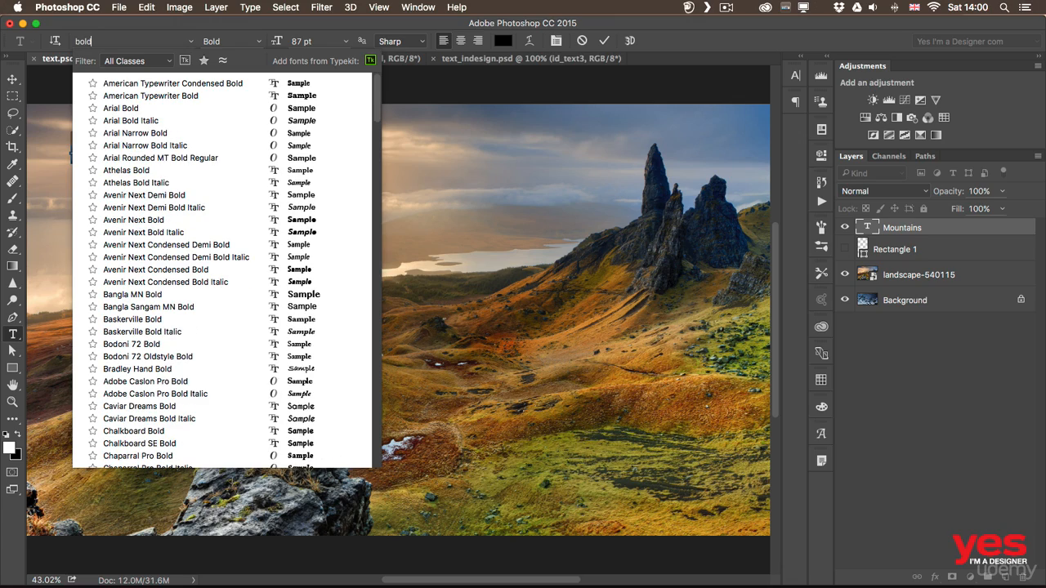
pyautogui.scroll(-10, 365, 138)
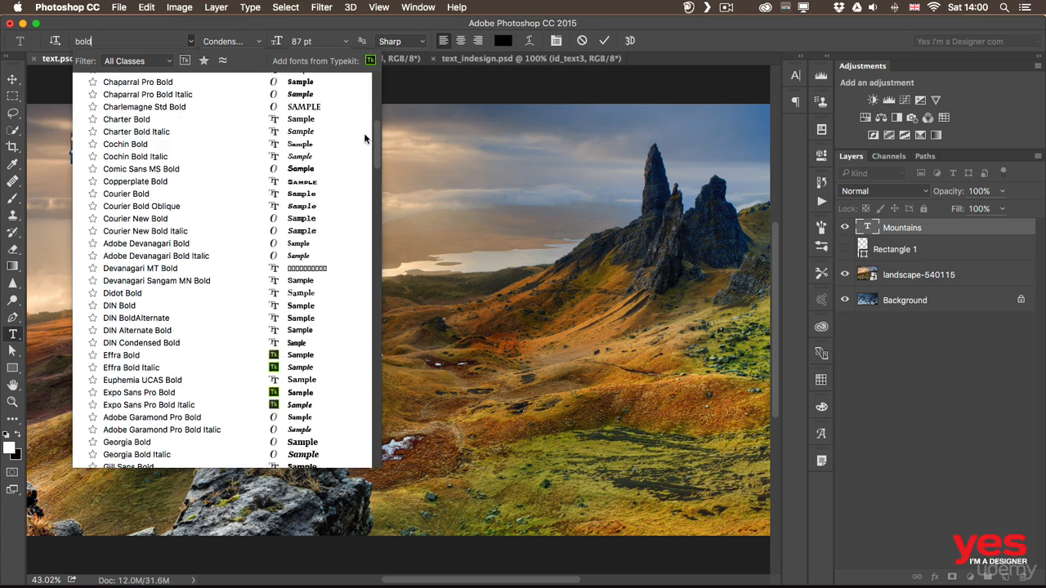
pyautogui.scroll(-10, 365, 138)
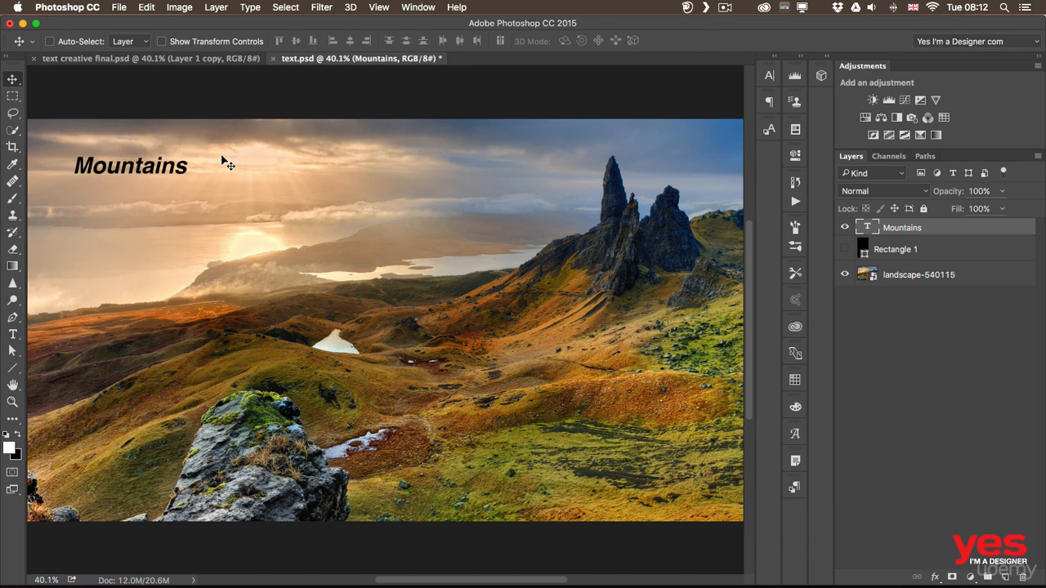
# With the Mountains text selected, examine the fonts by classification, filtering to Serif, Sans Serif, Script and Handwritten in turn
pyautogui.doubleClick(125, 168)
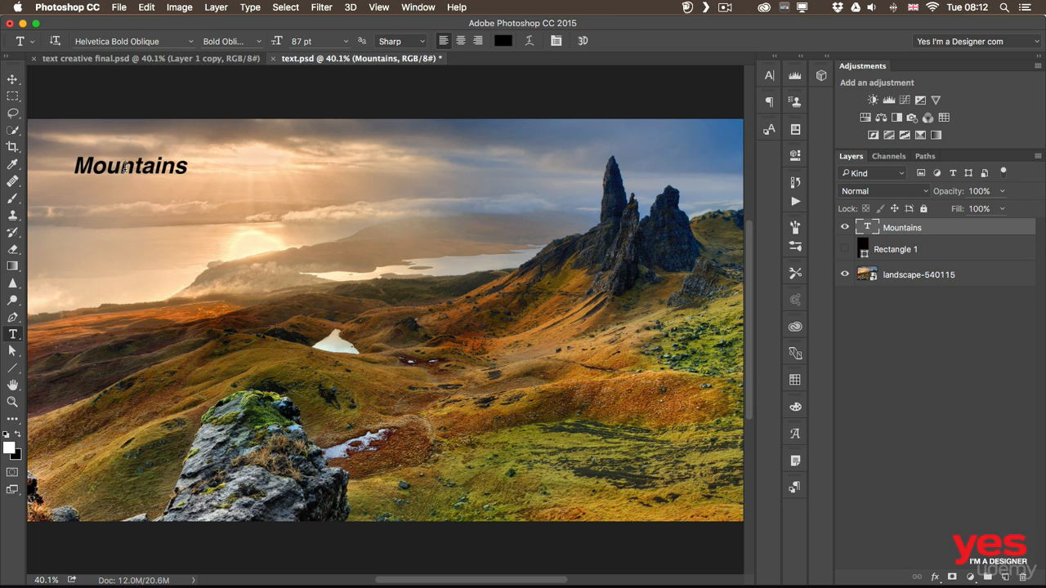
pyautogui.click(189, 45)
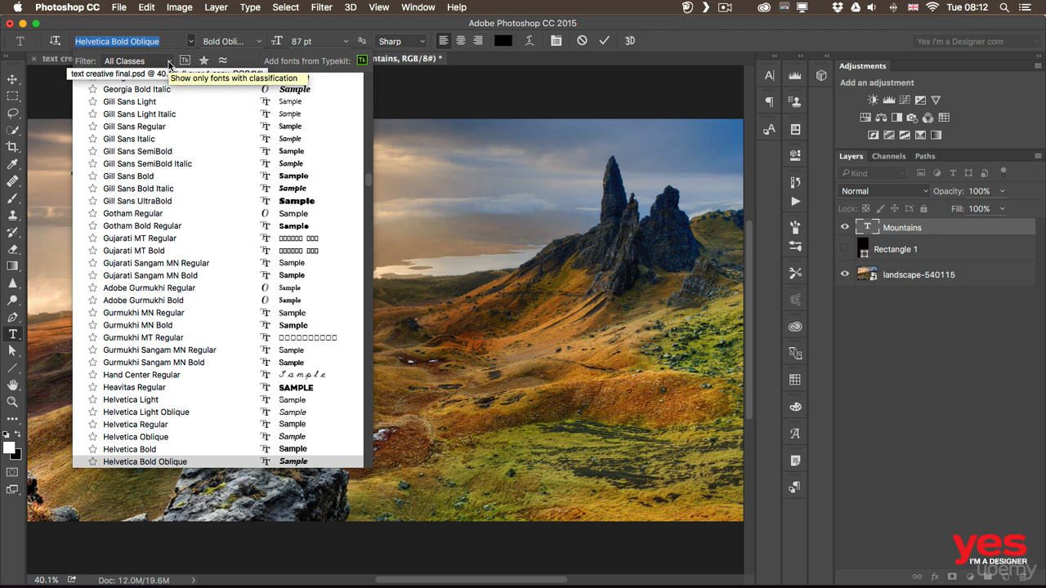
pyautogui.click(169, 64)
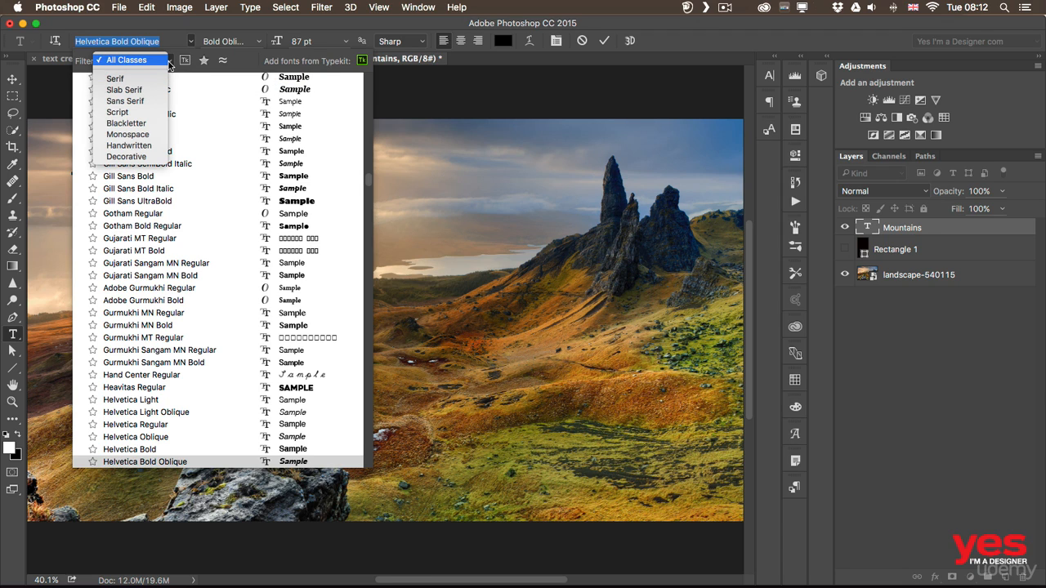
pyautogui.click(127, 83)
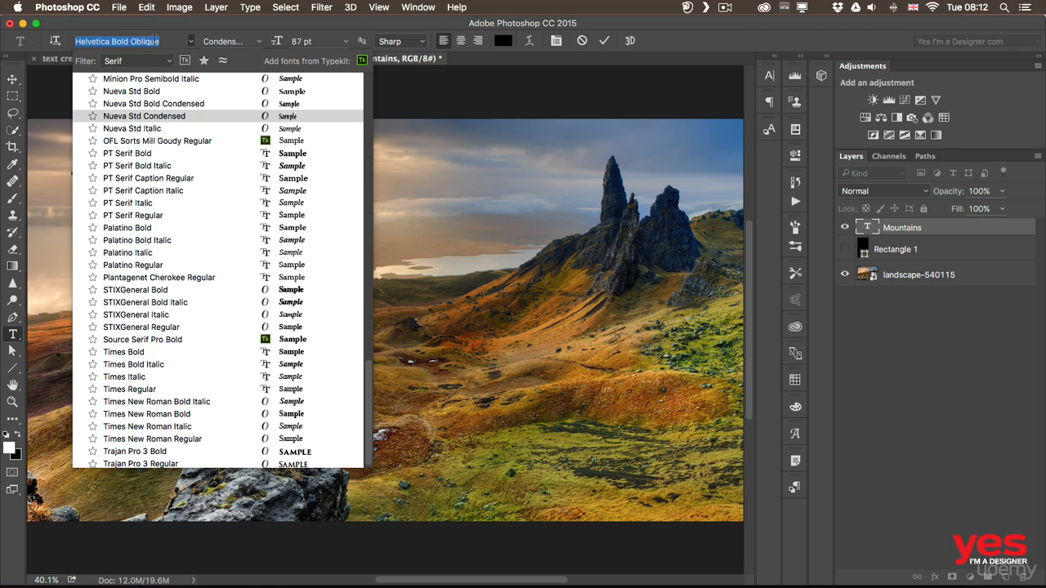
pyautogui.click(168, 63)
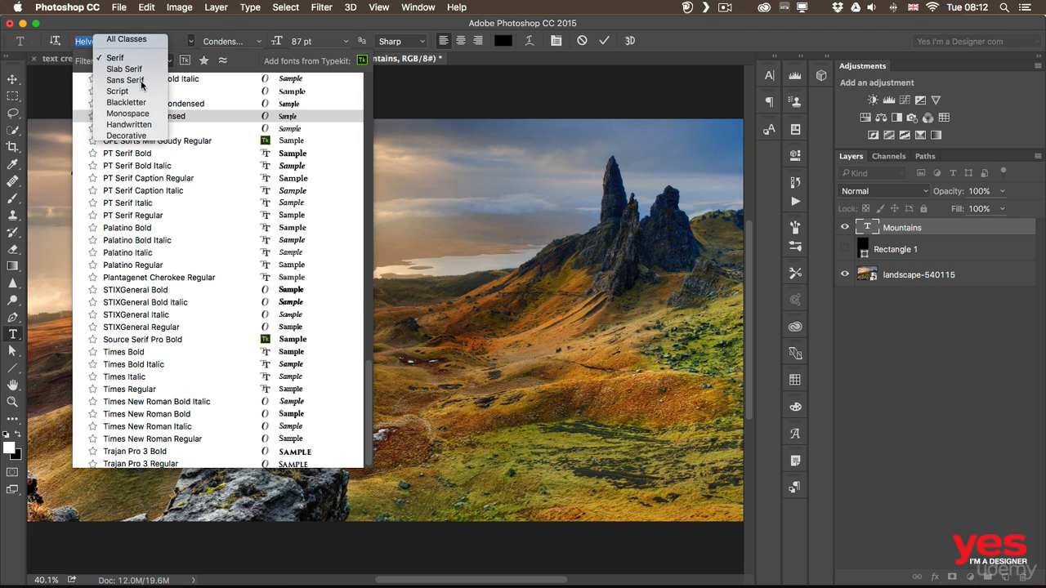
pyautogui.click(106, 85)
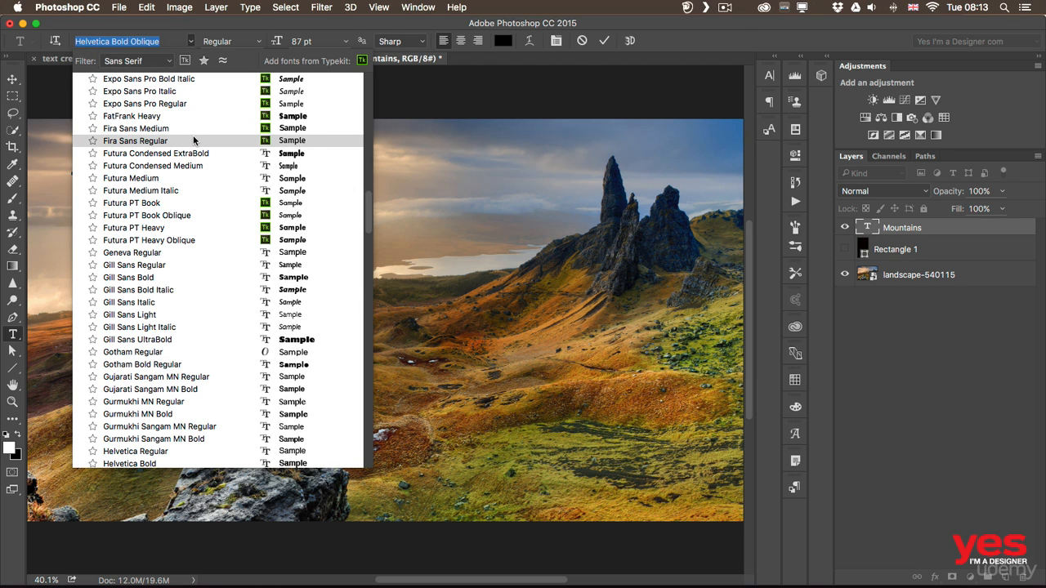
pyautogui.click(168, 63)
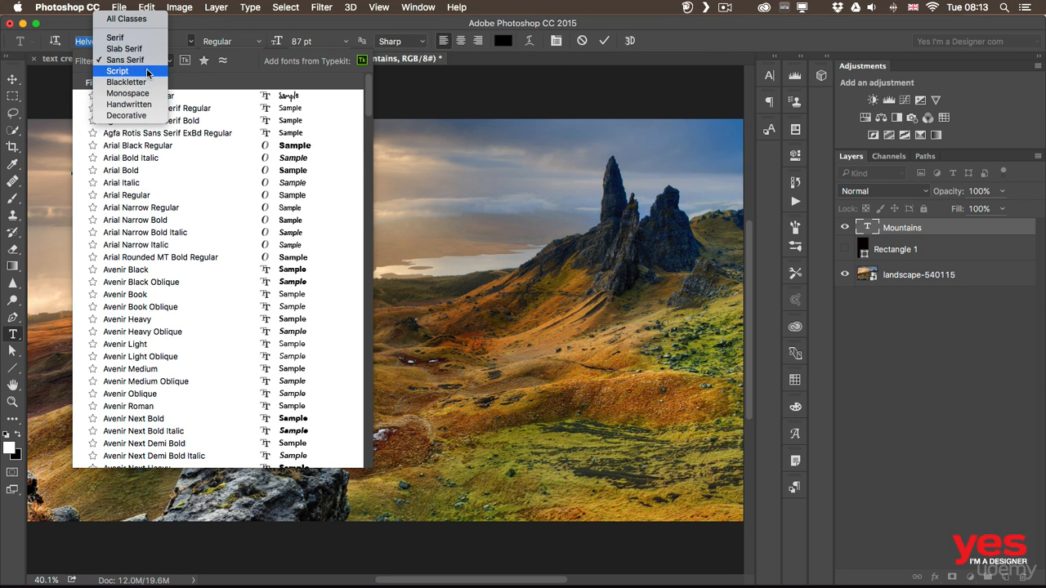
pyautogui.click(117, 72)
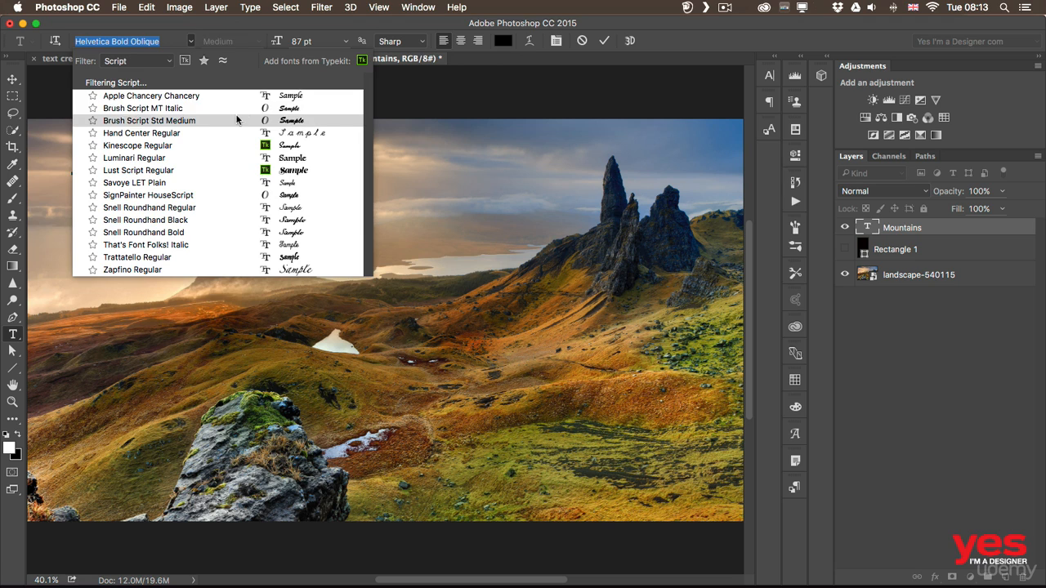
pyautogui.click(149, 61)
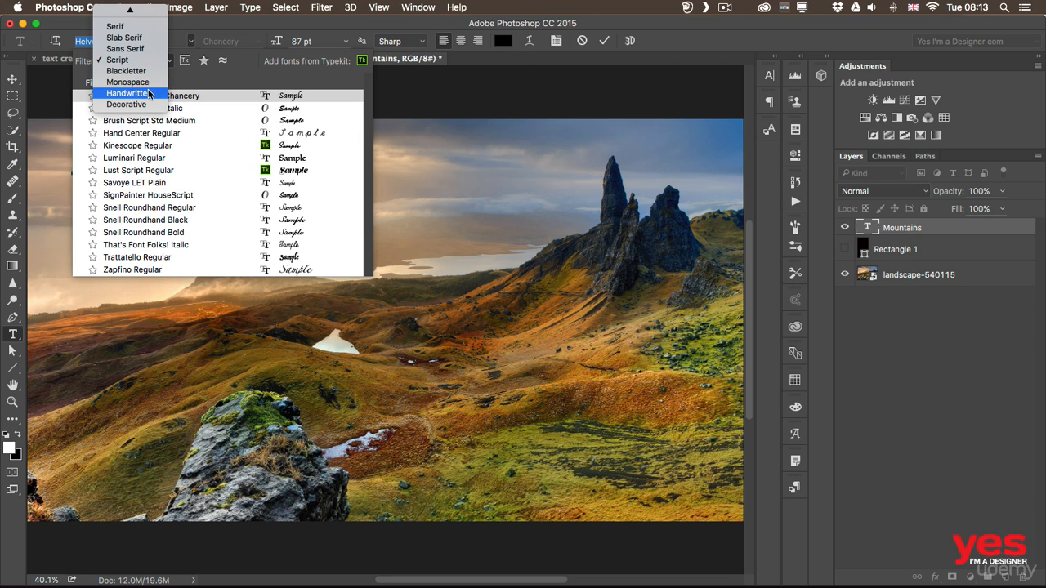
pyautogui.click(149, 94)
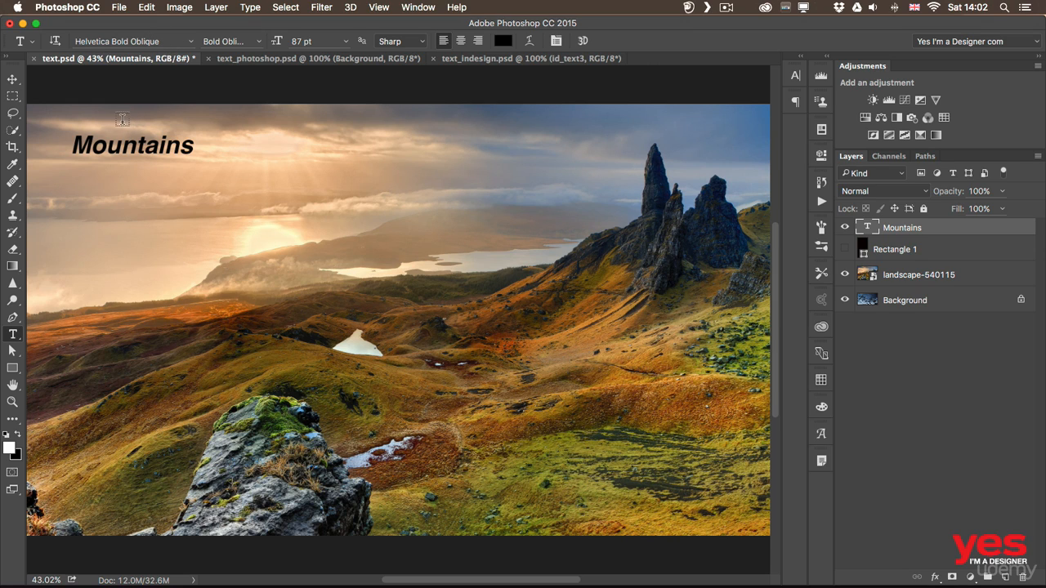
# Open the Adobe Typekit library in the browser from the font list and sync the FatFrank Heavy font
pyautogui.click(189, 41)
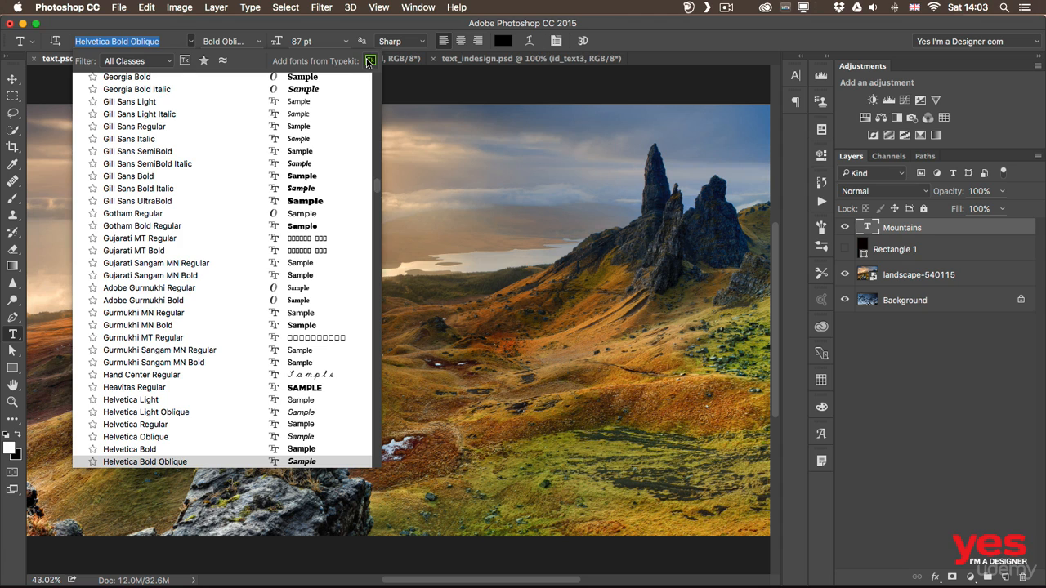
pyautogui.click(368, 62)
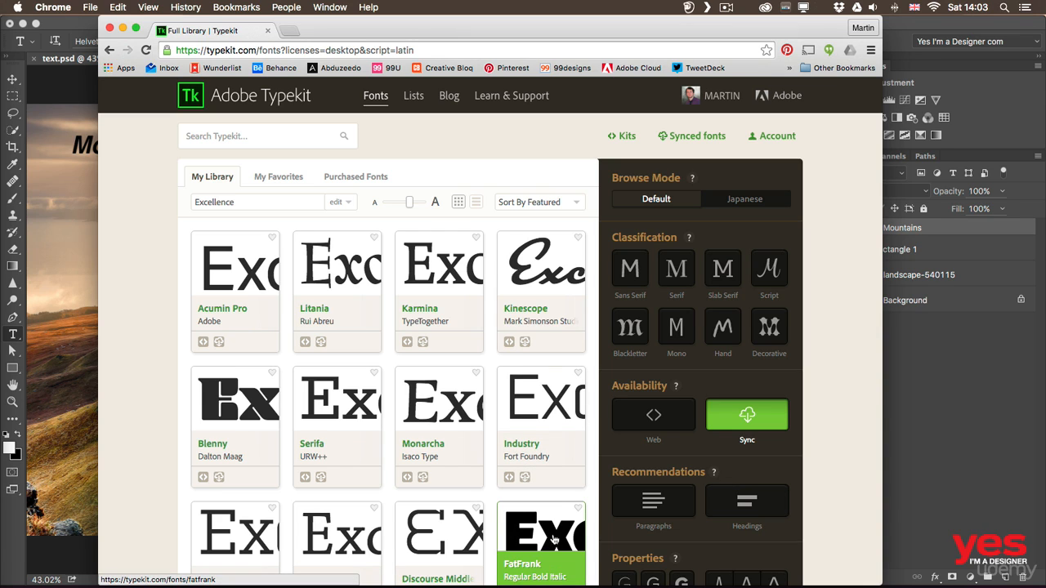
pyautogui.scroll(-5, 547, 541)
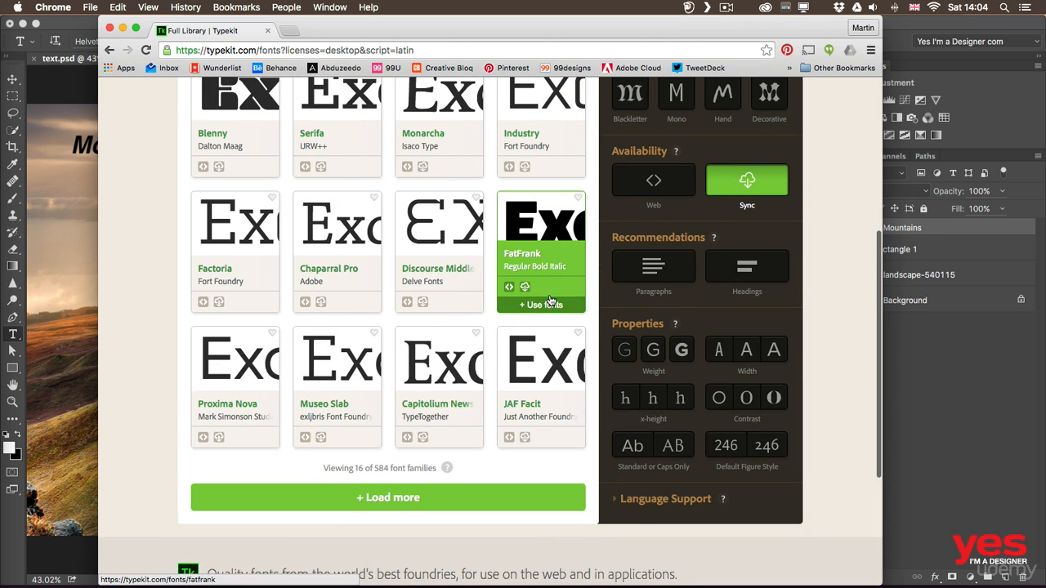
pyautogui.click(549, 305)
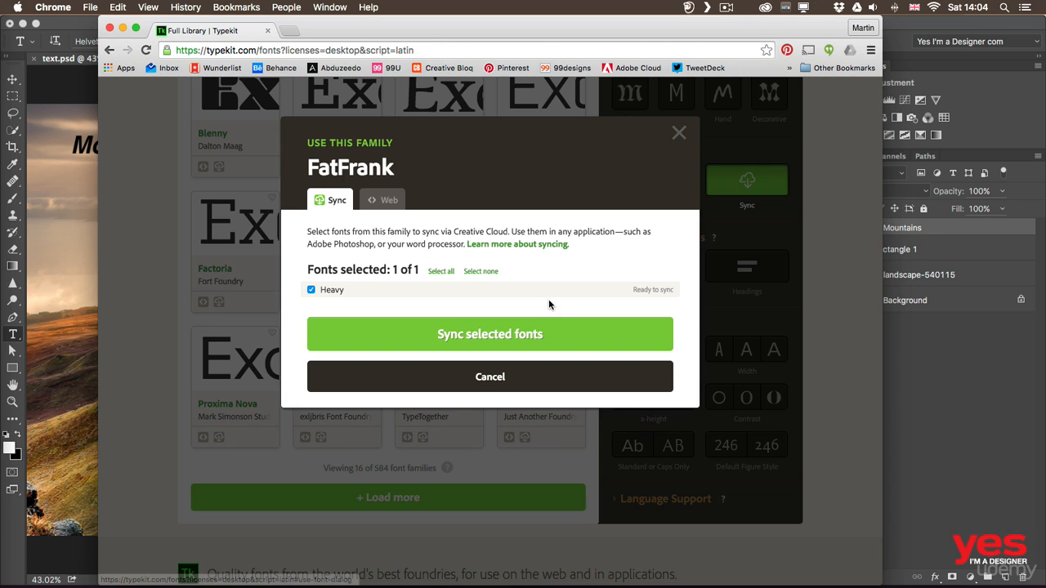
pyautogui.click(479, 337)
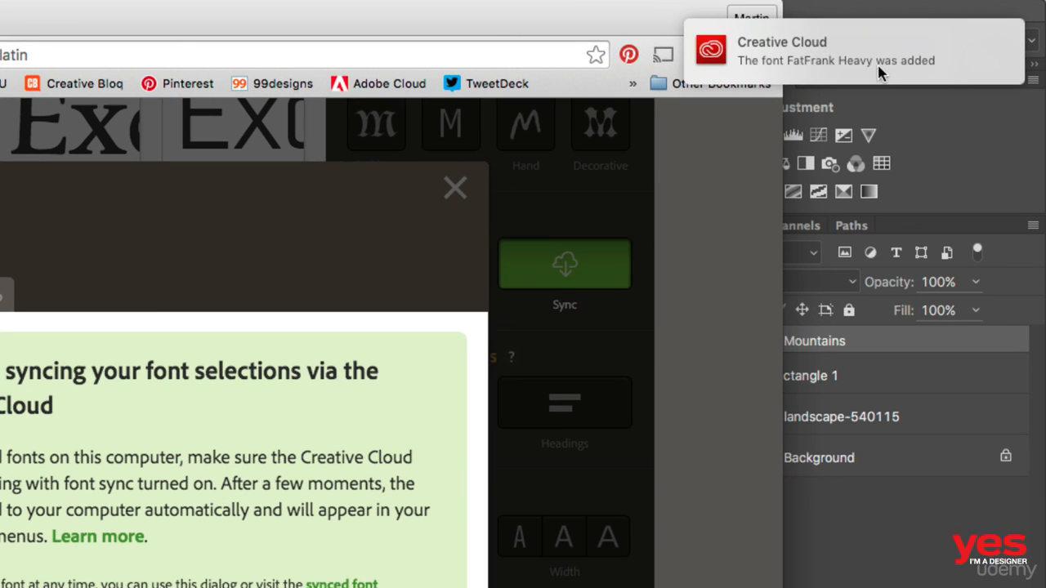
pyautogui.click(455, 193)
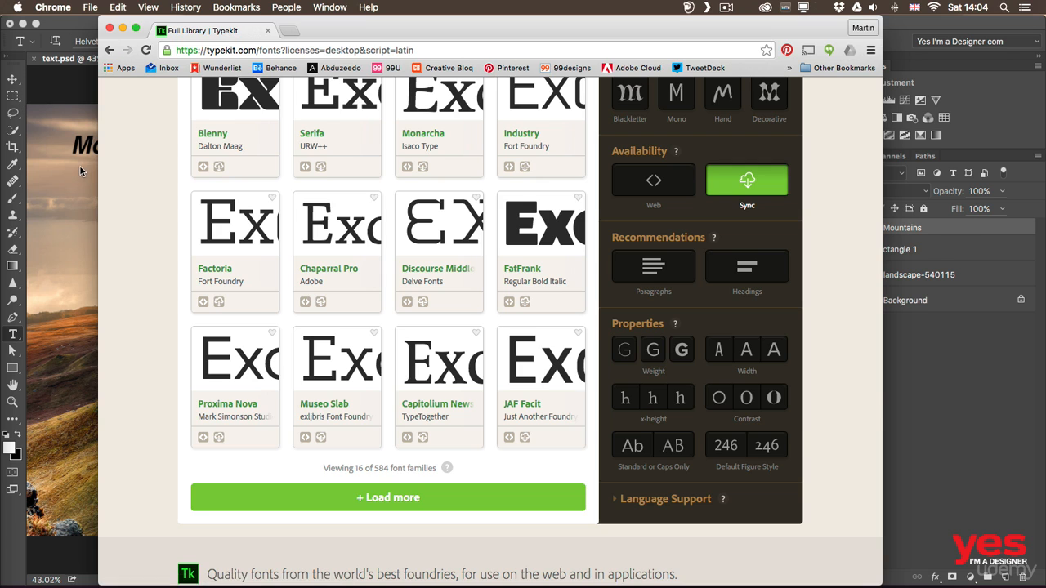
# Switch back to Photoshop, show only the Typekit fonts and apply FatFrank Heavy to the whole Mountains text
pyautogui.click(80, 166)
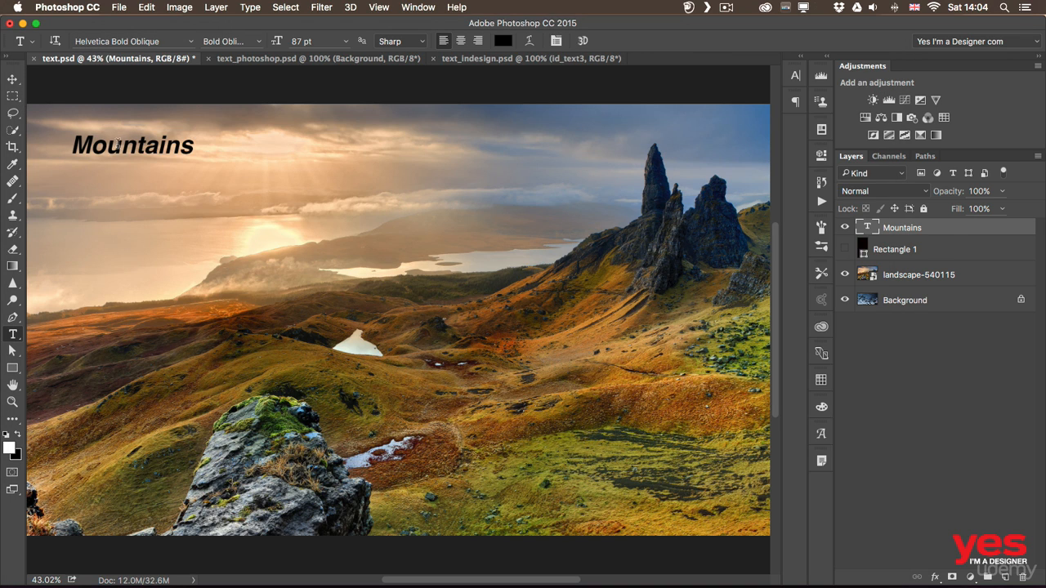
pyautogui.doubleClick(122, 142)
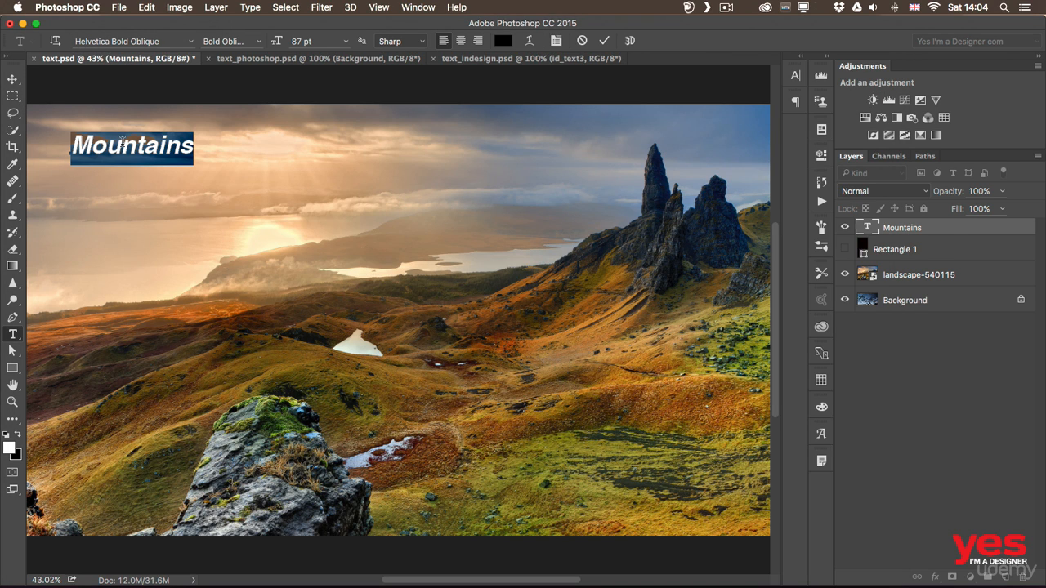
pyautogui.click(157, 40)
pyautogui.click(192, 41)
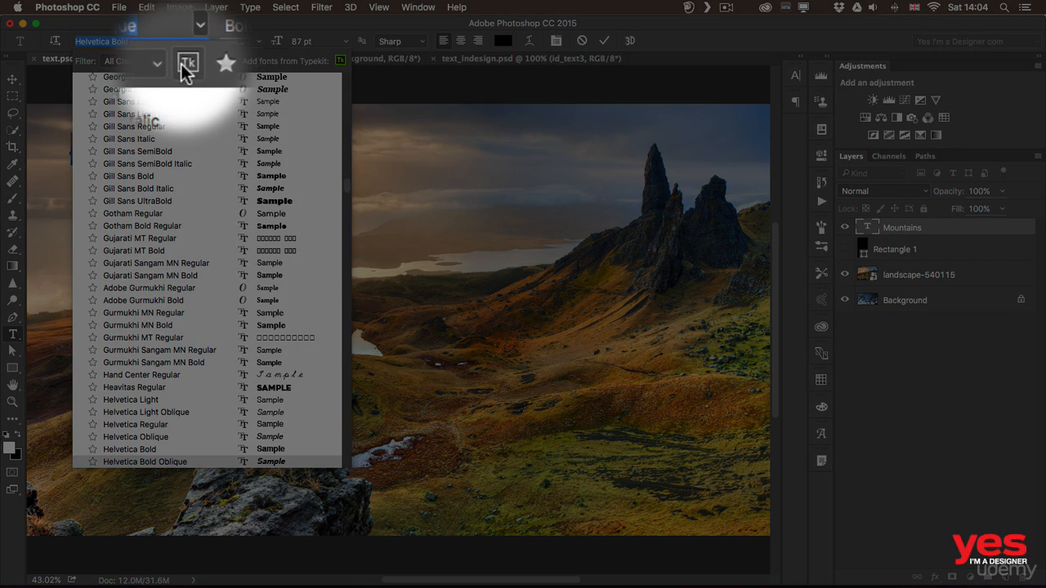
pyautogui.click(183, 64)
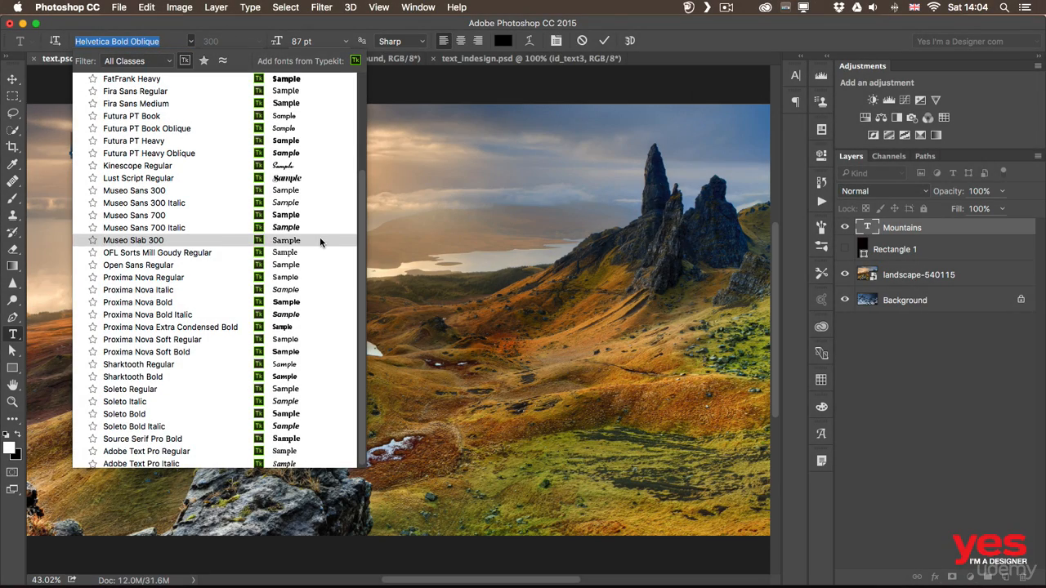
pyautogui.moveTo(361, 232); pyautogui.dragTo(360, 133)
pyautogui.scroll(-5, 346, 205)
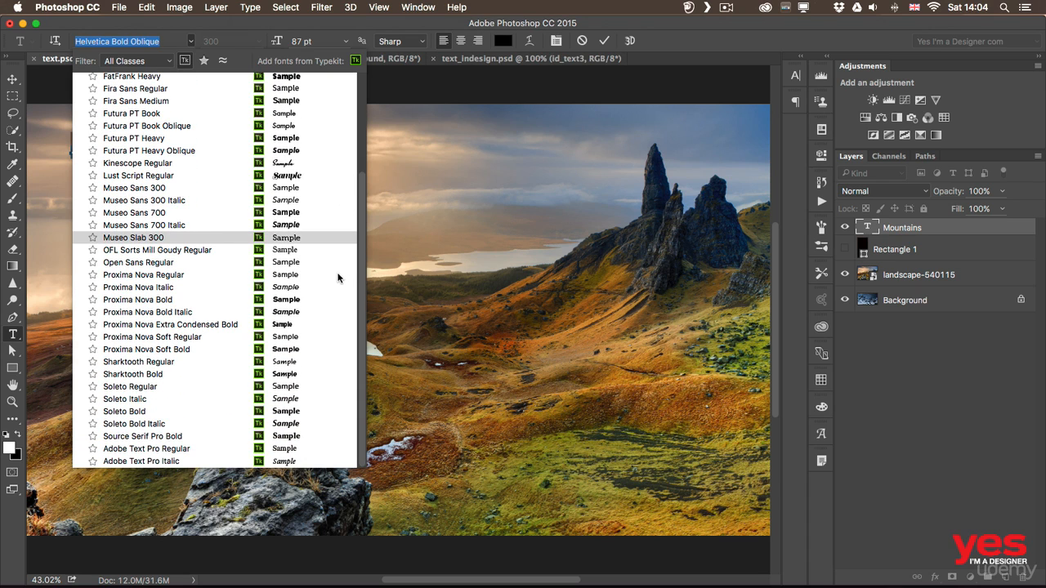
pyautogui.scroll(4, 342, 243)
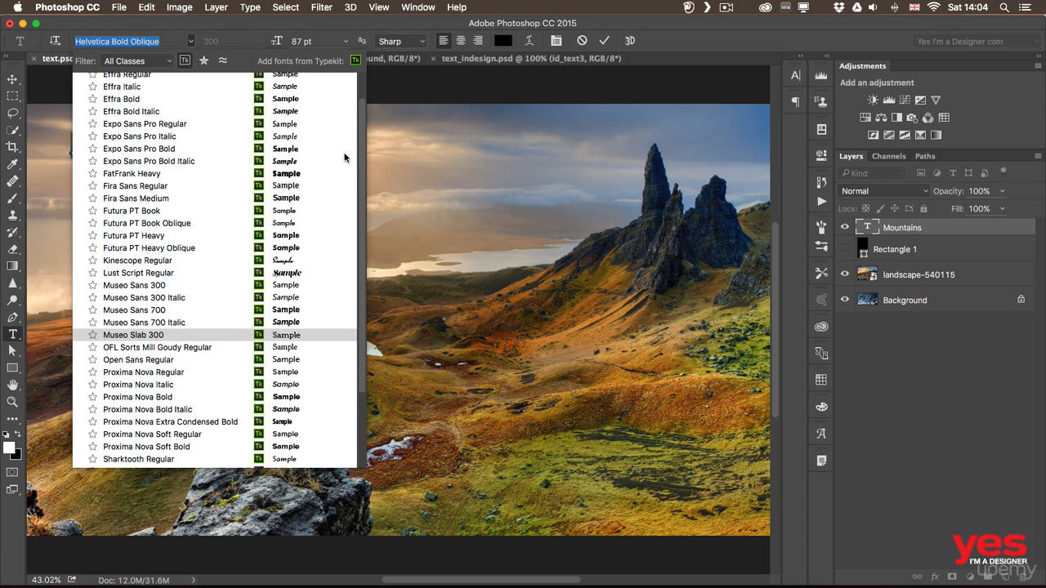
pyautogui.click(208, 174)
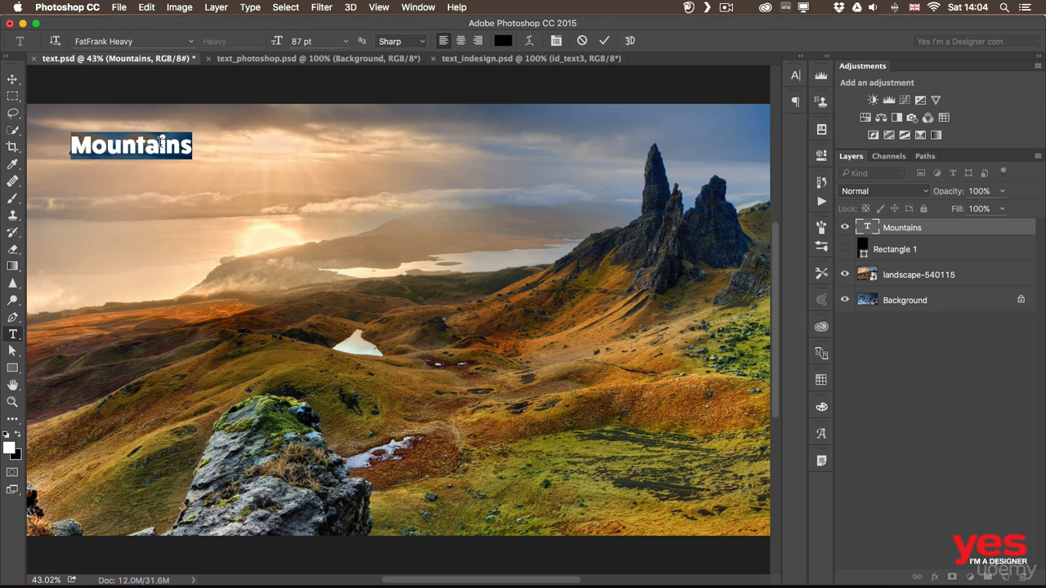
# Try vertical orientation on the Mountains title and return it to horizontal
pyautogui.click(191, 155)
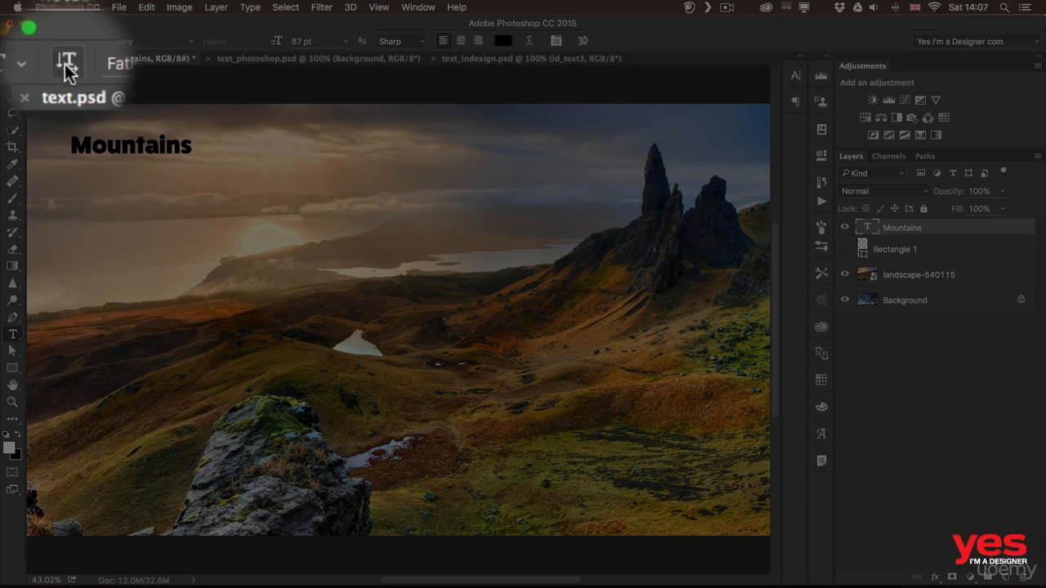
pyautogui.click(55, 41)
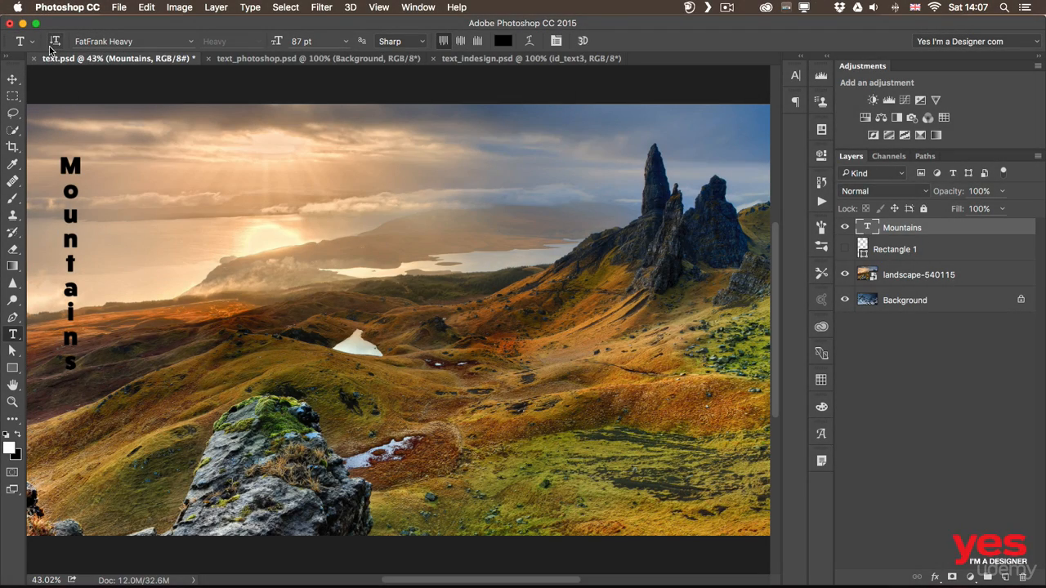
pyautogui.click(54, 41)
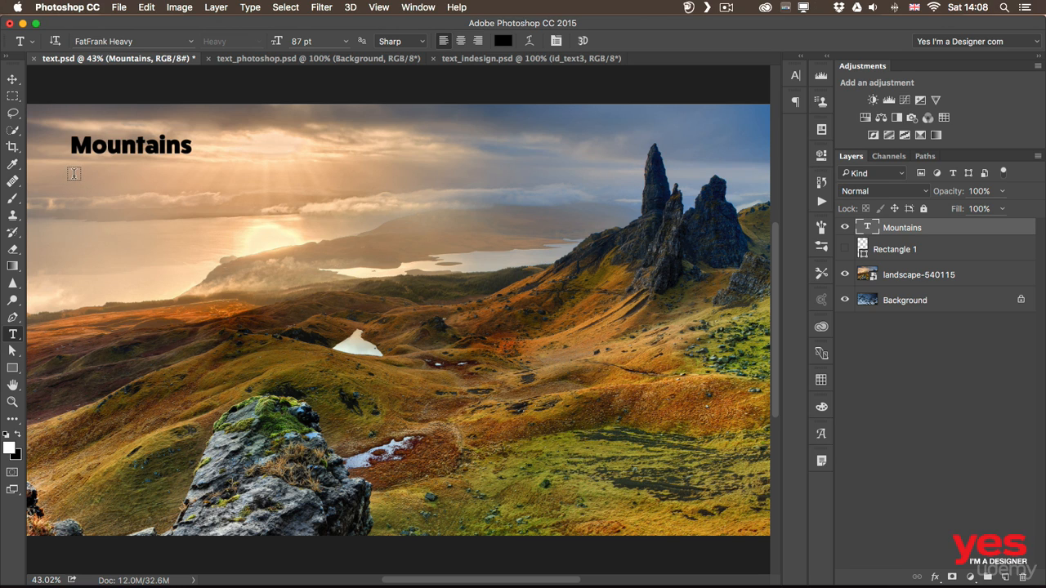
# Draw a paragraph text box beneath the Mountains title and choose Myriad Pro Regular from the favorite fonts
pyautogui.moveTo(72, 176); pyautogui.dragTo(286, 378)
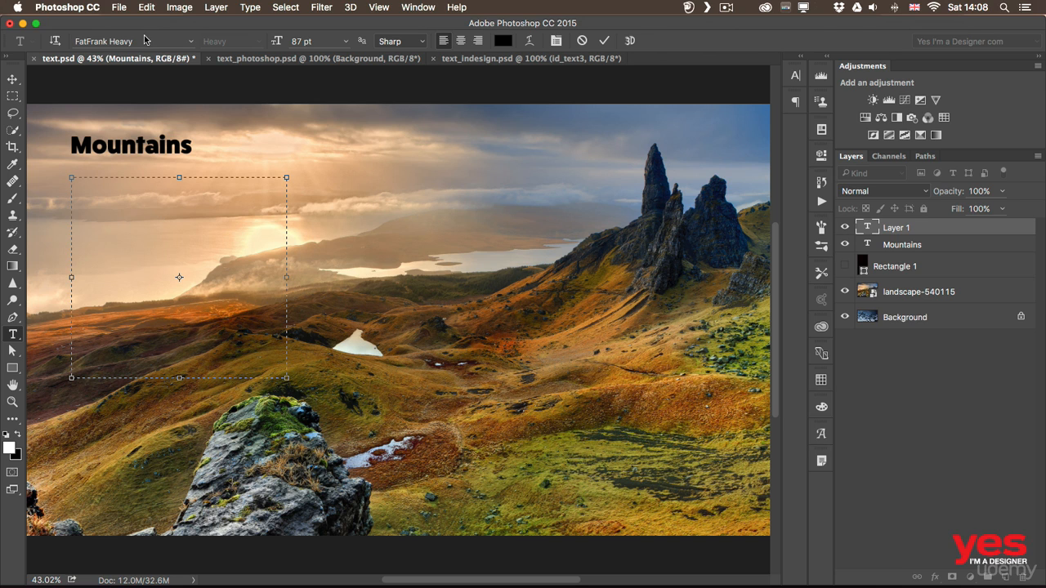
pyautogui.click(192, 41)
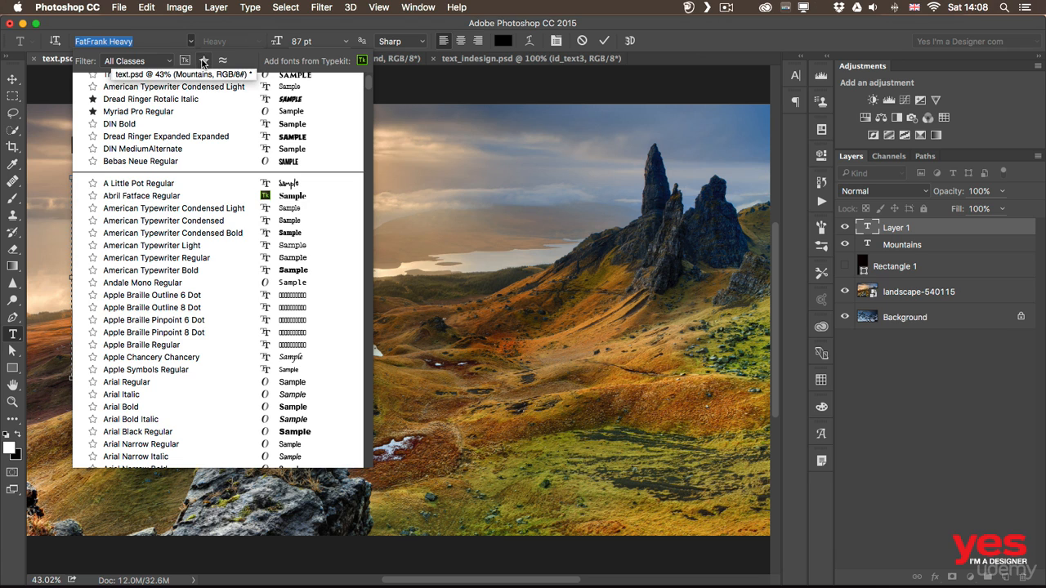
pyautogui.click(203, 63)
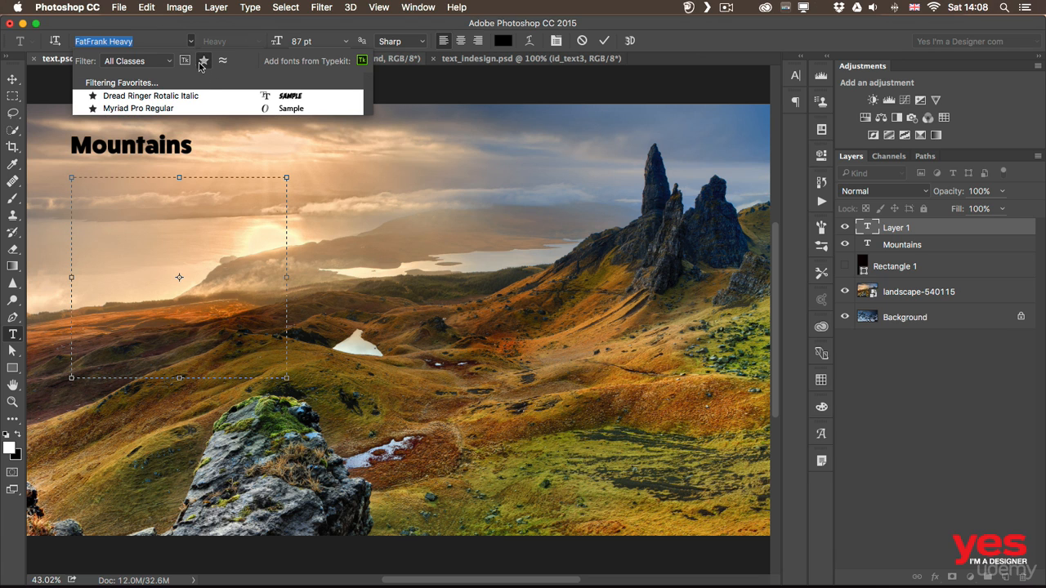
pyautogui.click(157, 108)
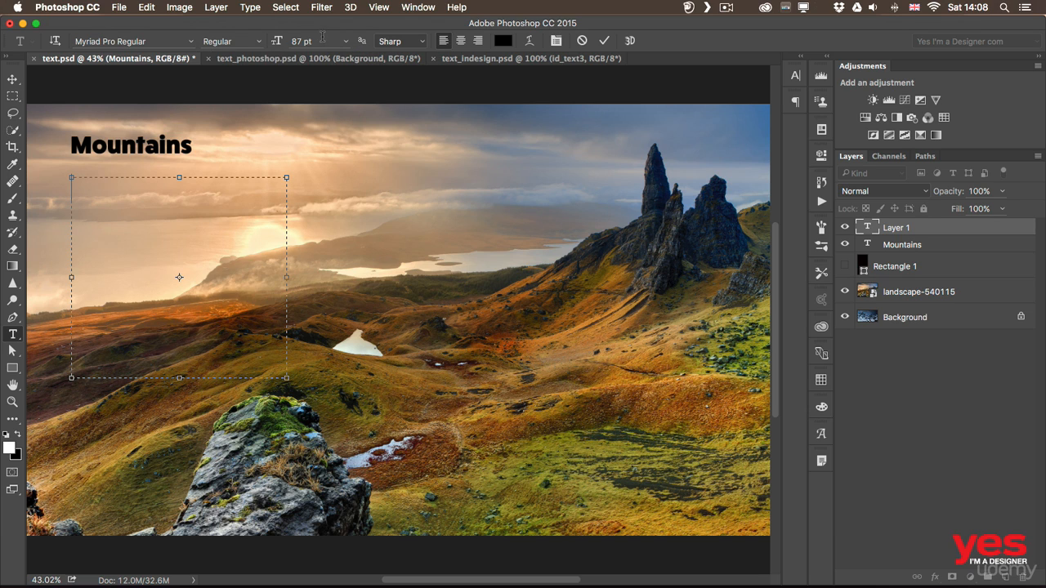
# Set the new paragraph's text size to 40 pt and its colour to white (ffffff)
pyautogui.click(270, 39)
pyautogui.write('40')
pyautogui.click(503, 43)
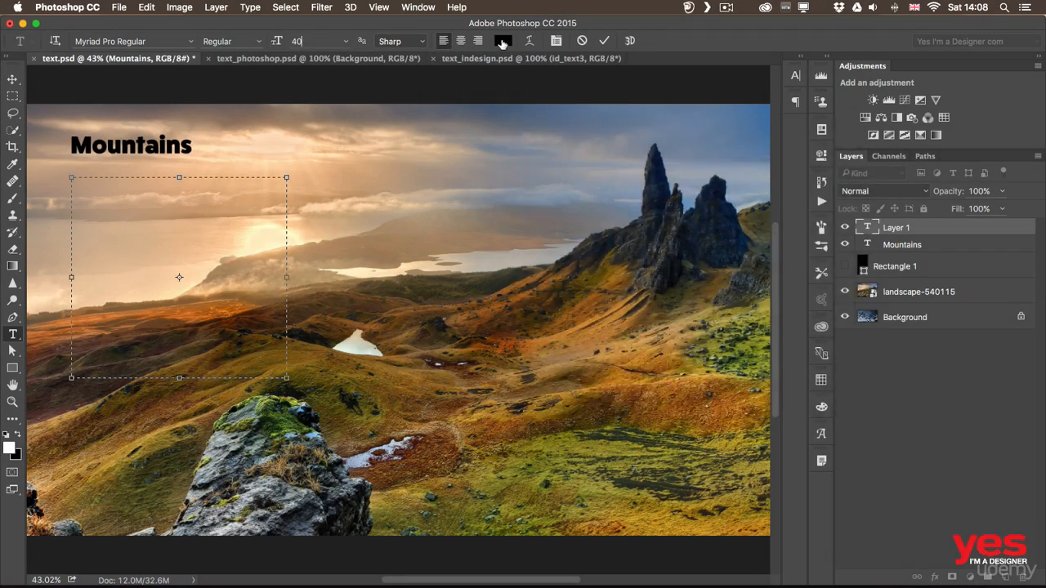
pyautogui.click(503, 40)
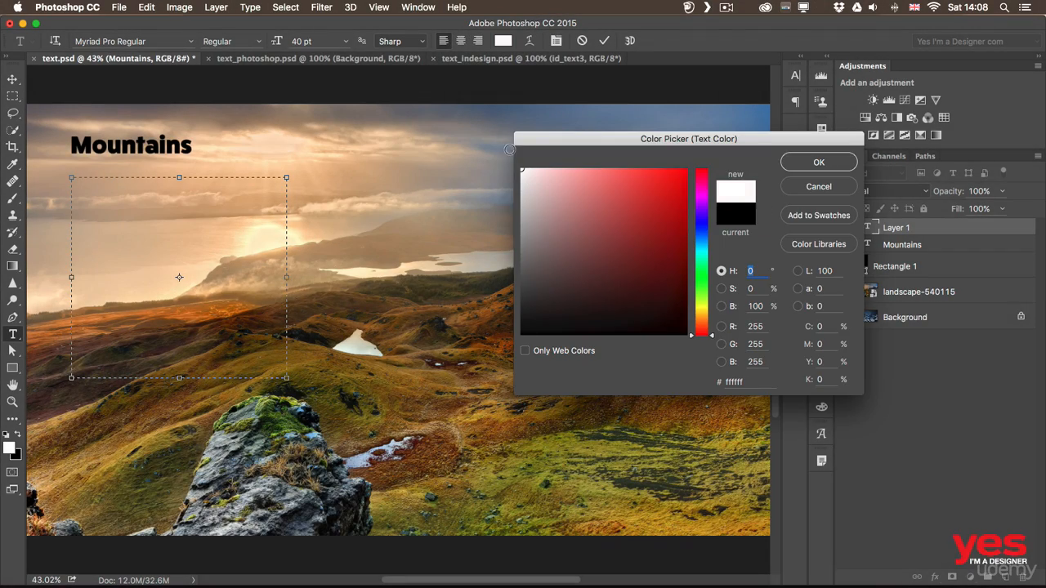
pyautogui.click(813, 167)
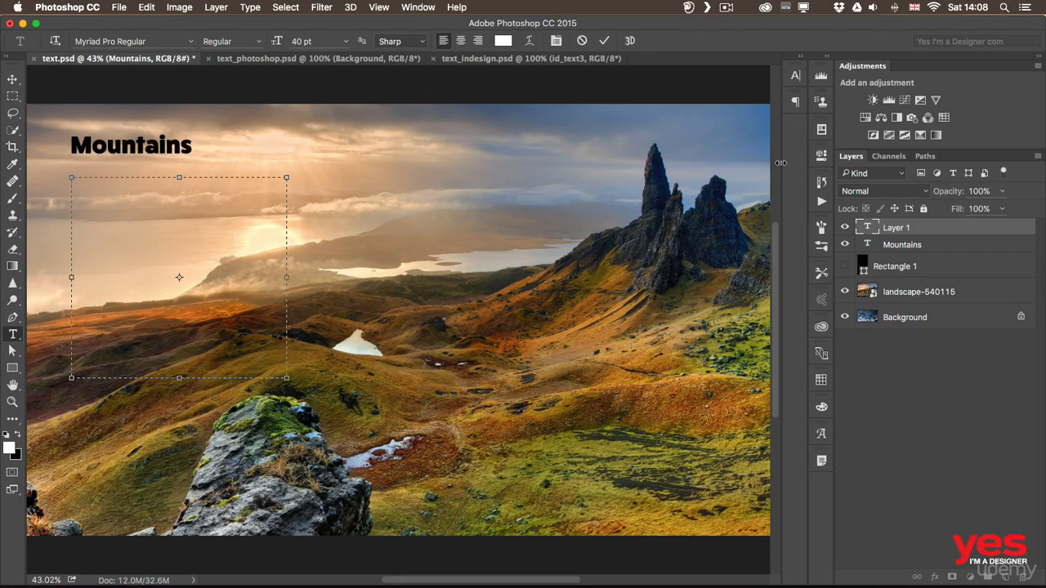
# Fill the text box with Lorem Ipsum and enlarge it until all of the placeholder text fits
pyautogui.click(250, 7)
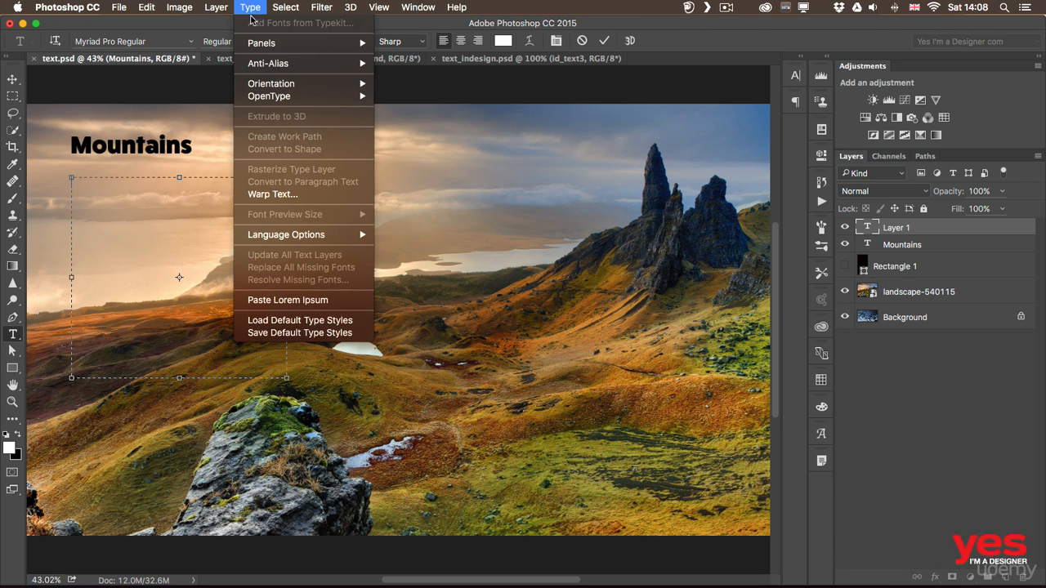
pyautogui.click(295, 302)
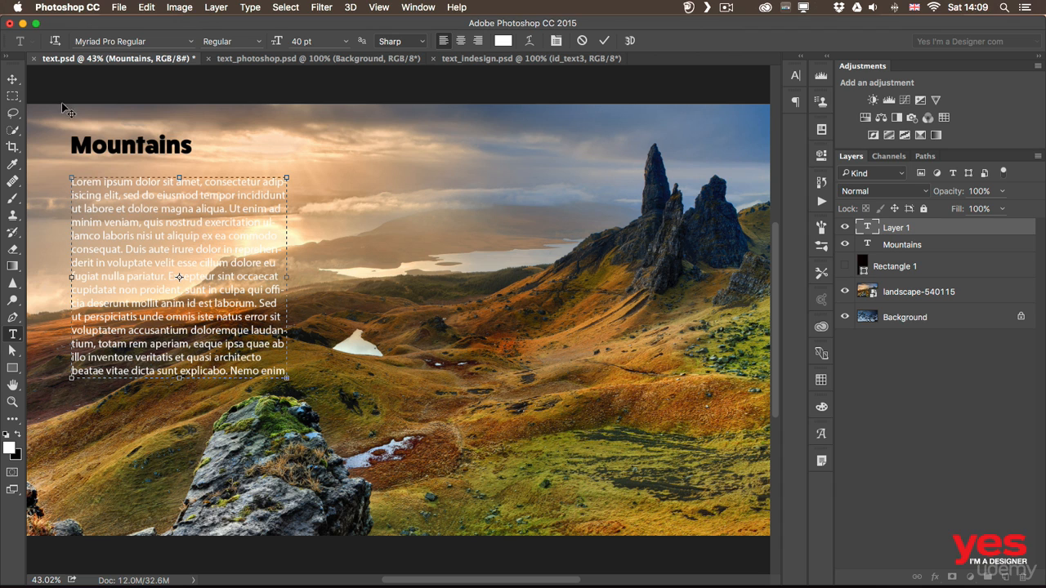
pyautogui.moveTo(285, 379); pyautogui.dragTo(316, 508)
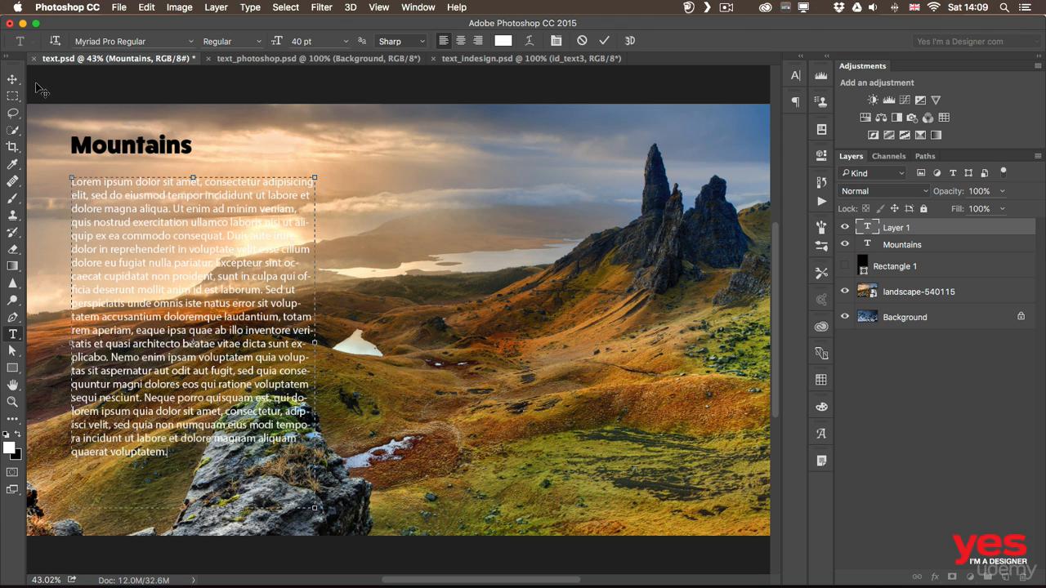
# Commit the paragraph and add a second line reading "are beautiful" to the Mountains title
pyautogui.click(863, 235)
pyautogui.click(182, 143)
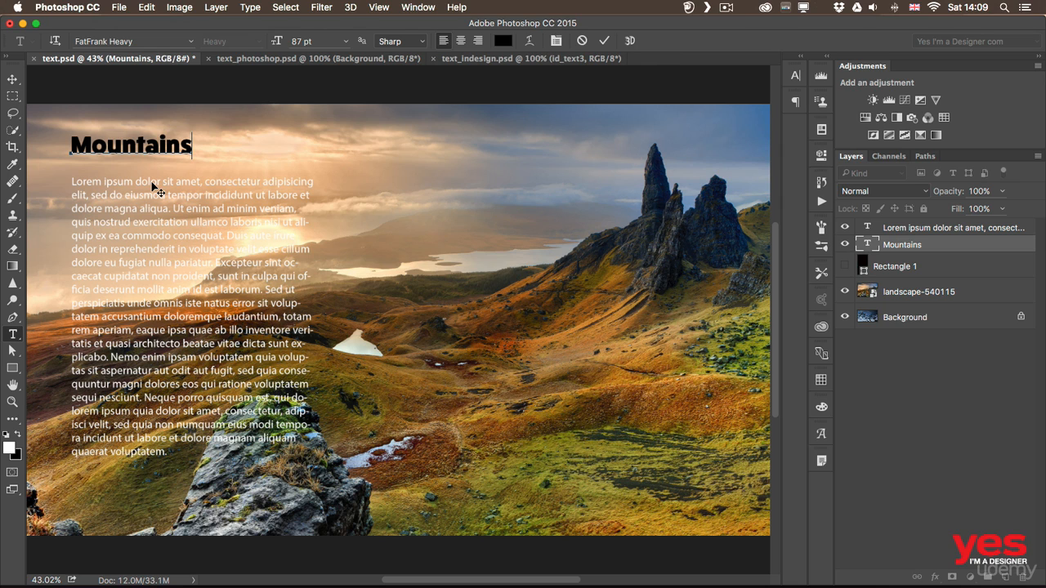
pyautogui.press('Return')
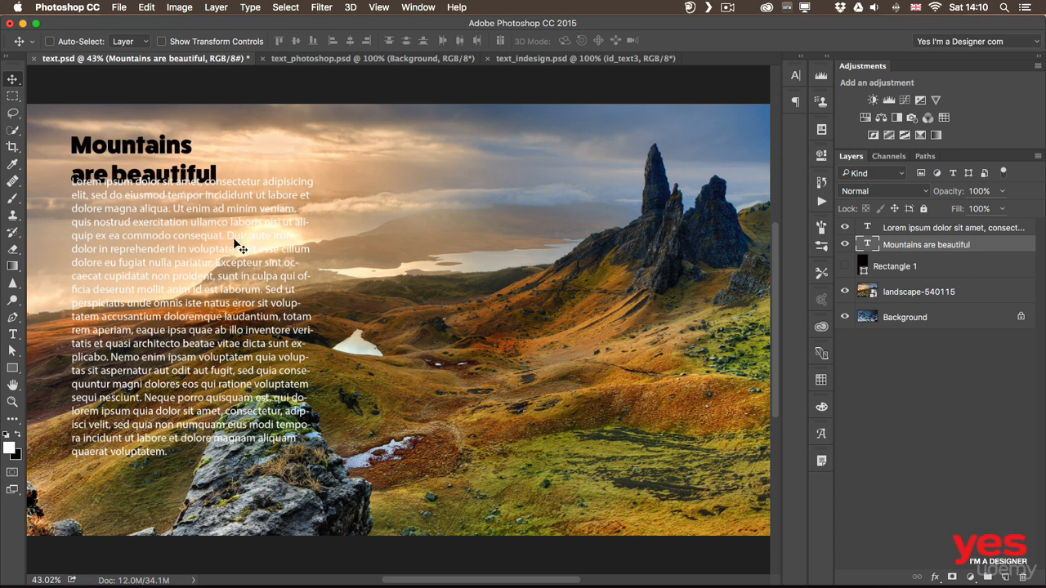
# Move the paragraph down clear of the two-line title, and nudge the title slightly lower
pyautogui.press('super')
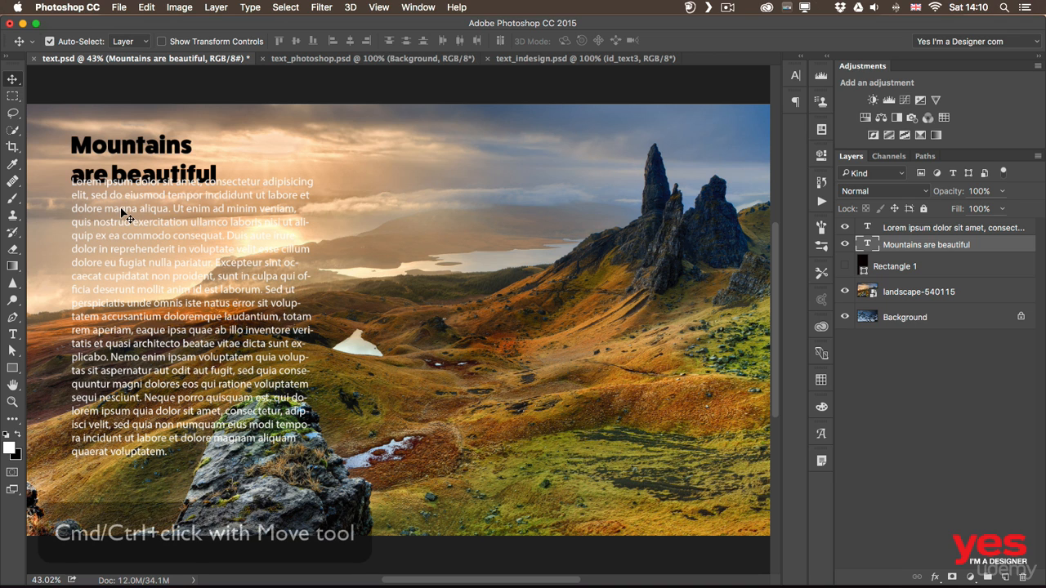
pyautogui.moveTo(123, 214); pyautogui.dragTo(121, 240)
pyautogui.moveTo(139, 175); pyautogui.dragTo(139, 180)
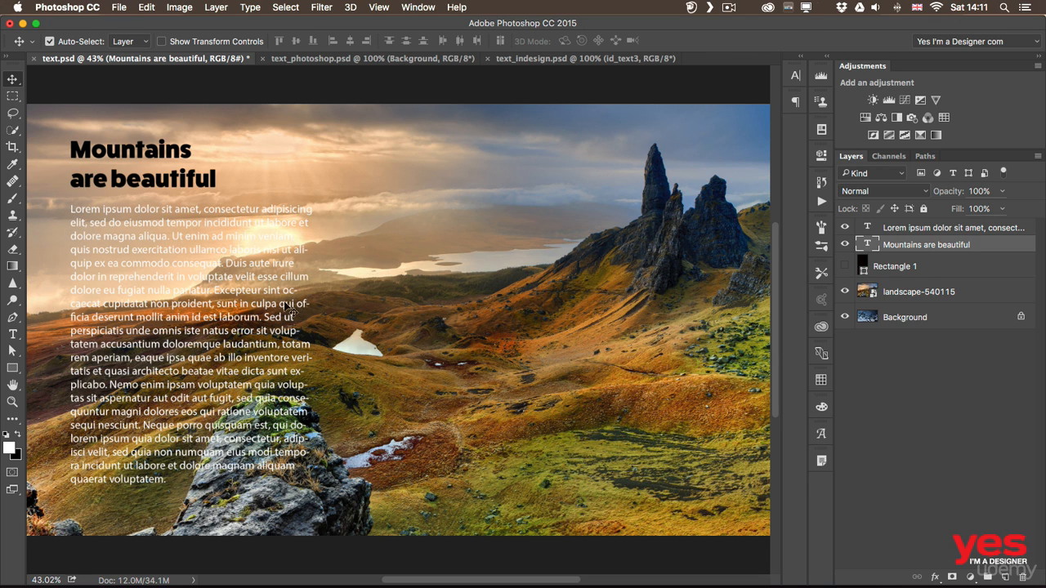
# Switch to TextEdit and copy the heading "Why Everyone Should Climb a Mountain" from the why climb mountains document
pyautogui.press('super+Tab')
pyautogui.press('super+Tab')
pyautogui.press('super+Tab')
pyautogui.press('super+Tab')
pyautogui.click(471, 308)
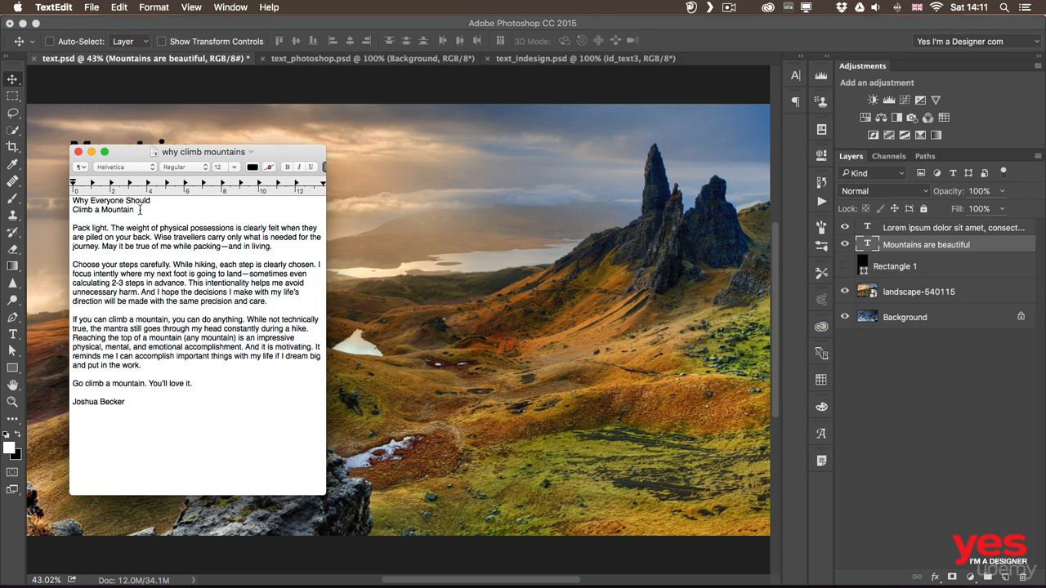
pyautogui.moveTo(139, 210); pyautogui.dragTo(69, 188)
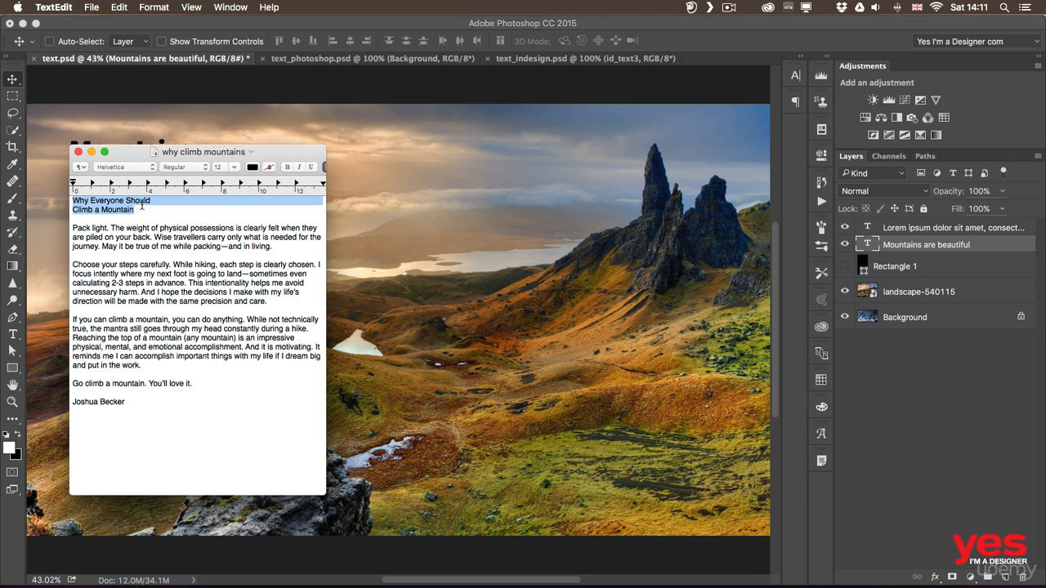
pyautogui.press('super+c')
# Return to Photoshop and replace the whole "Mountains are beautiful" title with the copied heading
pyautogui.press('super+Tab')
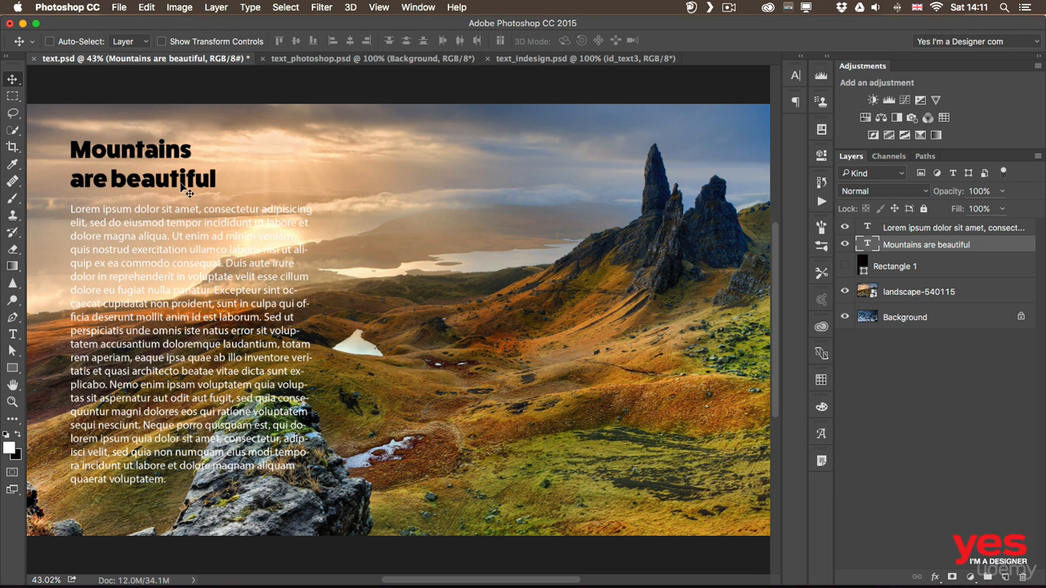
pyautogui.press('t')
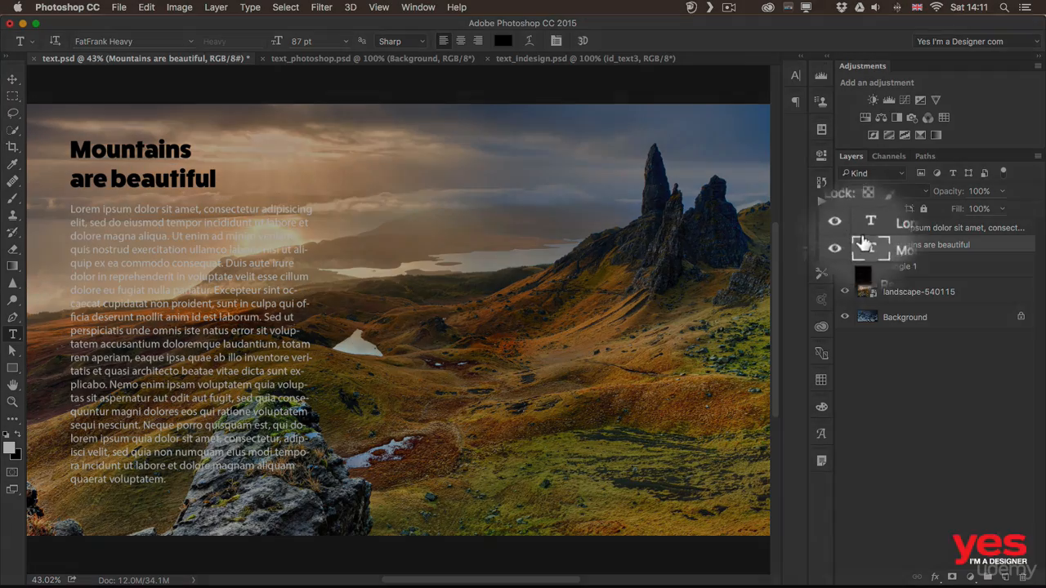
pyautogui.doubleClick(866, 248)
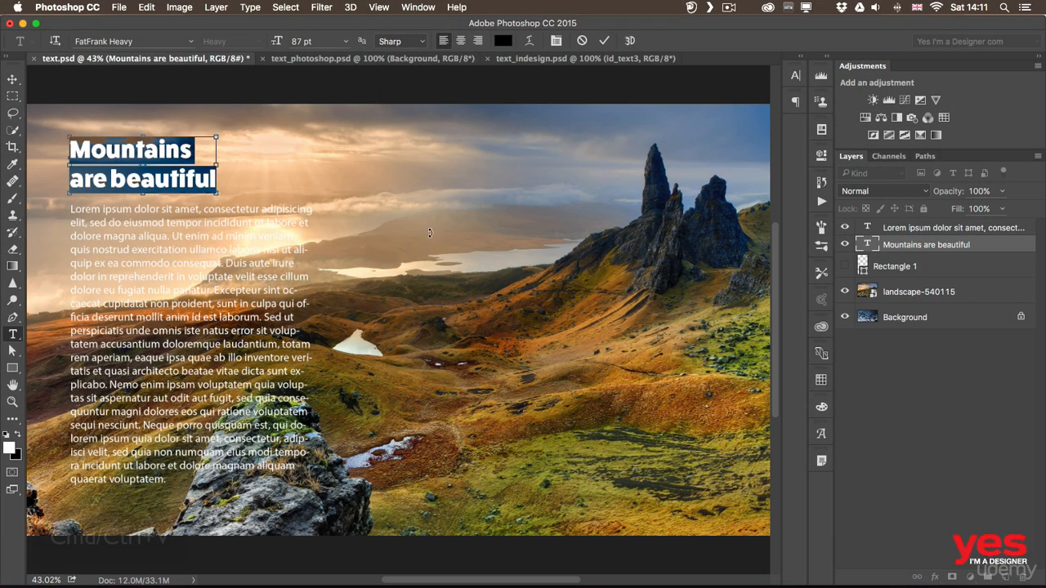
pyautogui.press('super+v')
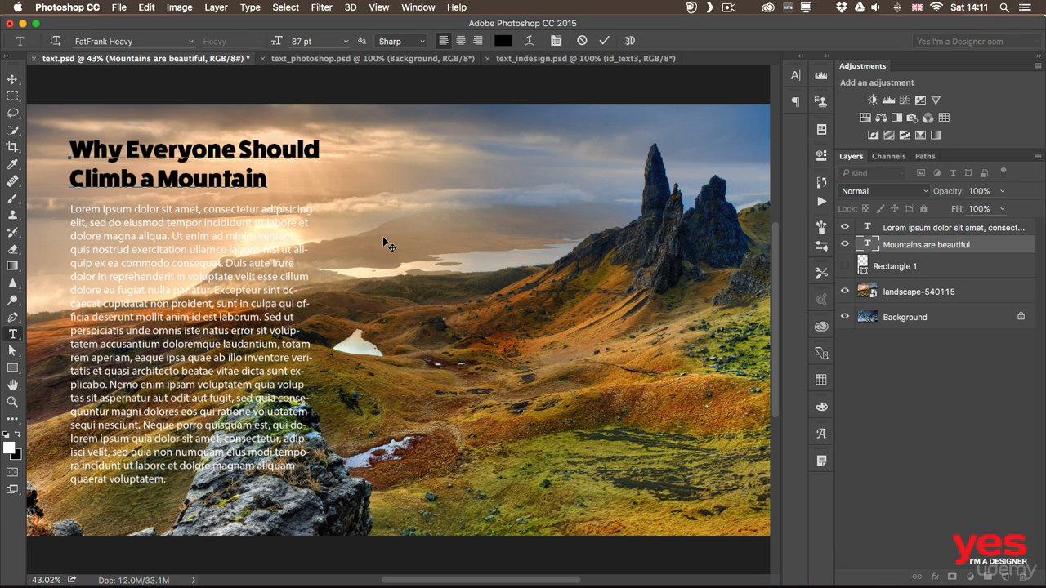
pyautogui.press('super+Return')
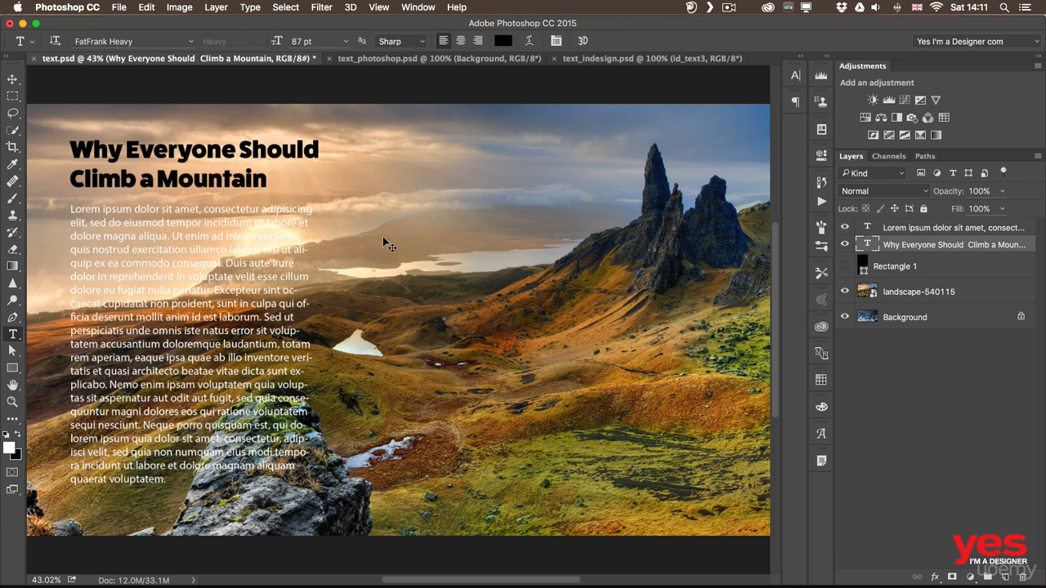
# Copy the body text below the heading in TextEdit and paste it over the entire Lorem Ipsum paragraph in Photoshop
pyautogui.press('super+Tab')
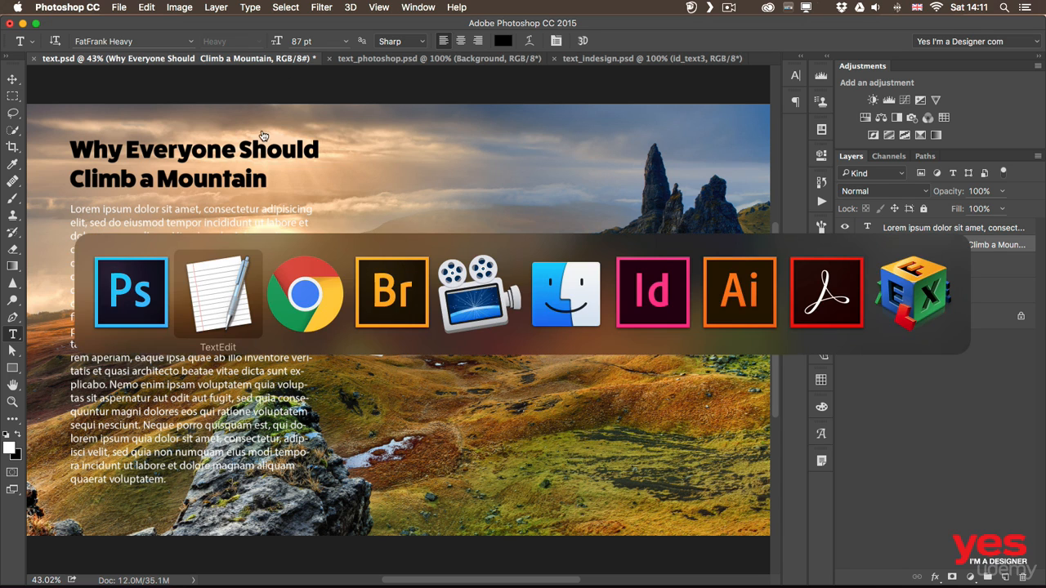
pyautogui.moveTo(134, 398); pyautogui.dragTo(59, 227)
pyautogui.press('super+c')
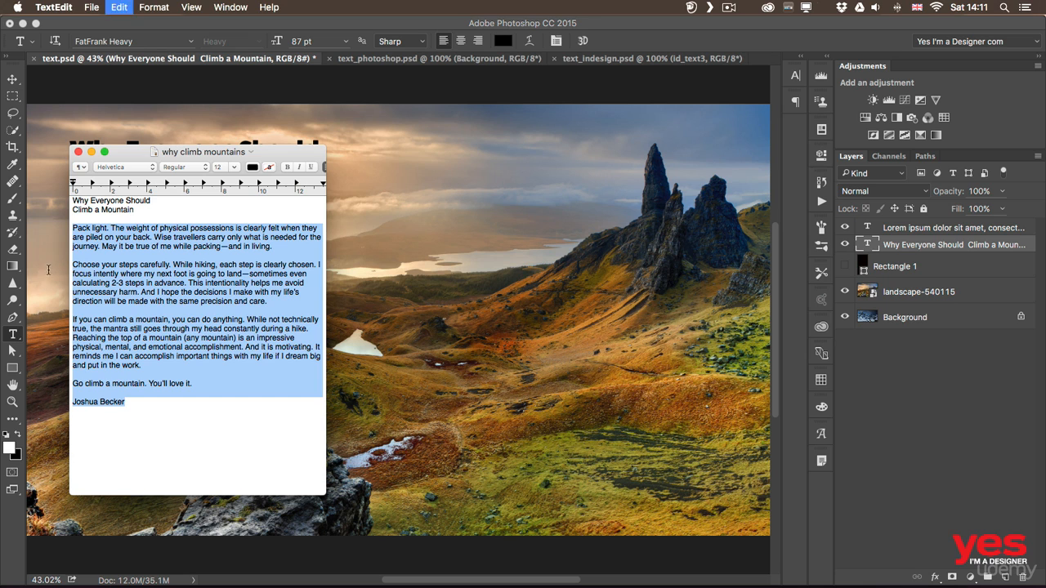
pyautogui.click(868, 228)
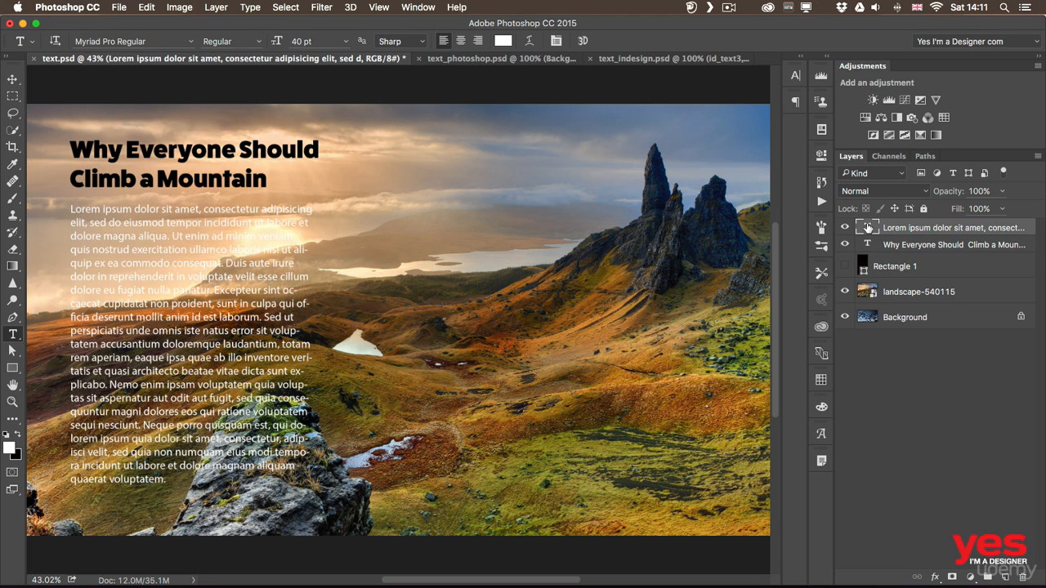
pyautogui.doubleClick(868, 228)
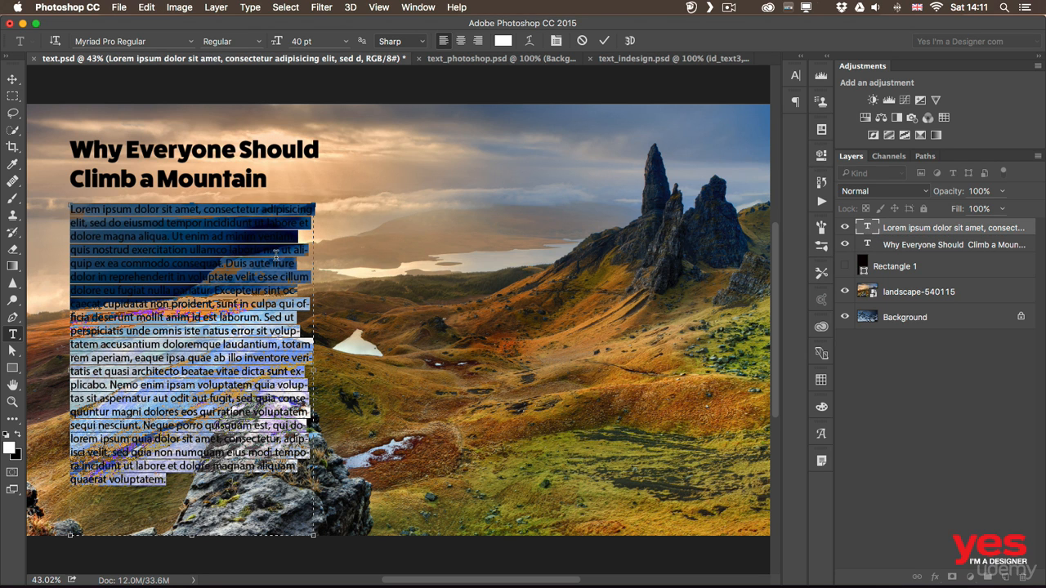
pyautogui.press('super+v')
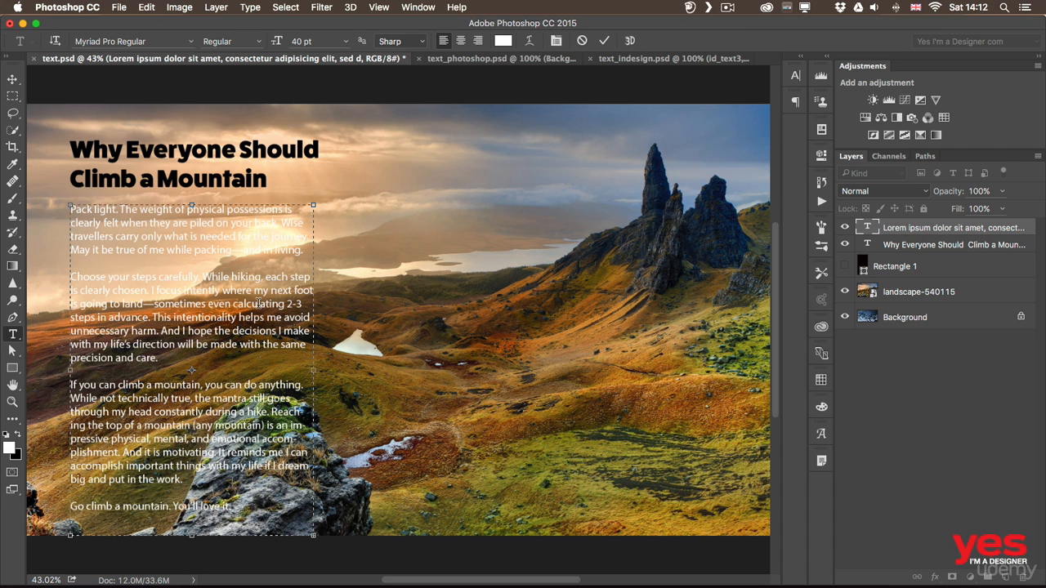
# Reduce all the body text to 34 pt, narrow its text box and commit the edit
pyautogui.press('super+a')
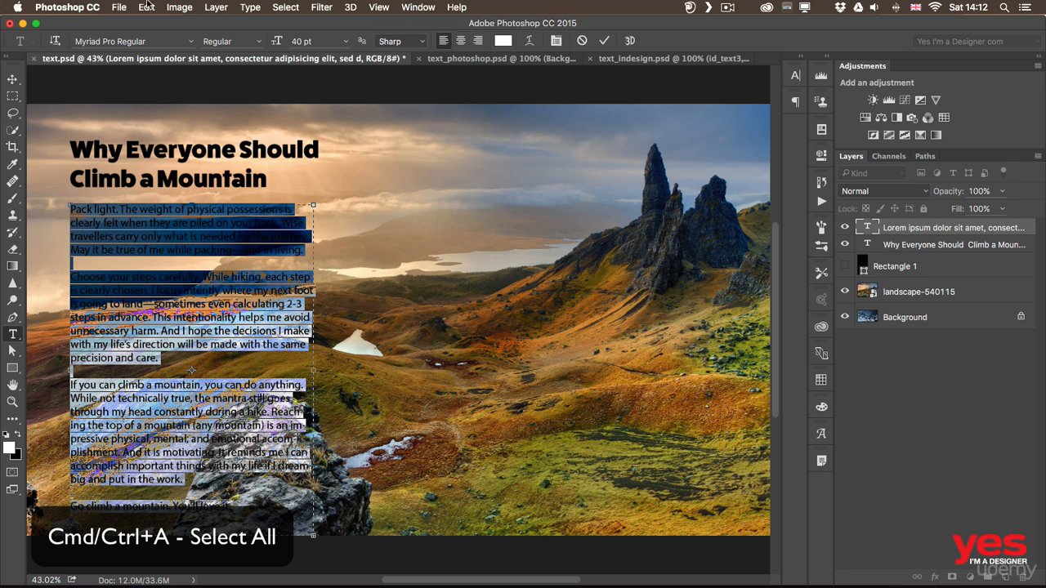
pyautogui.click(270, 42)
pyautogui.moveTo(270, 42); pyautogui.dragTo(272, 44)
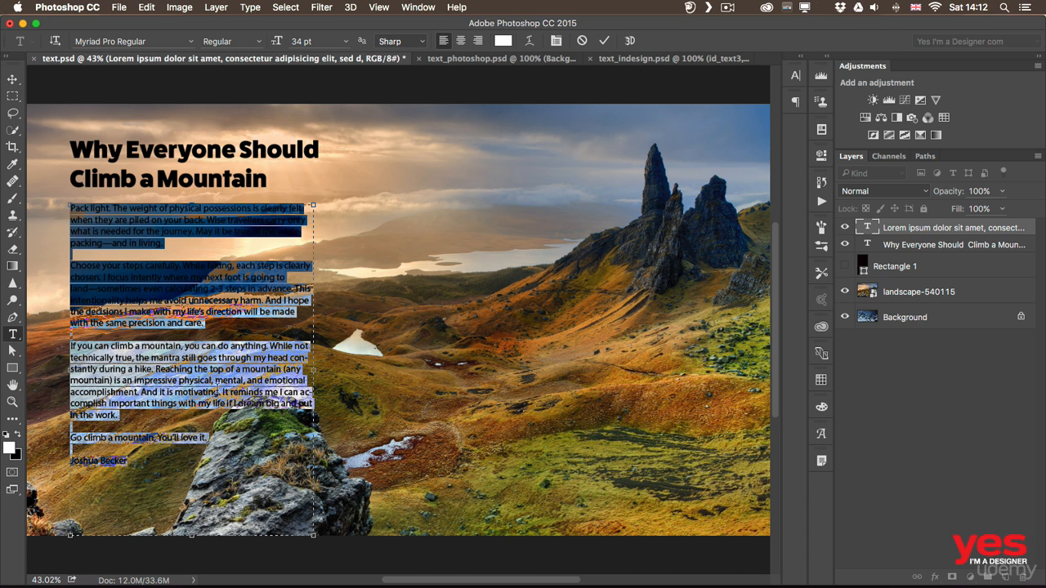
pyautogui.moveTo(314, 535); pyautogui.dragTo(278, 523)
pyautogui.click(170, 368)
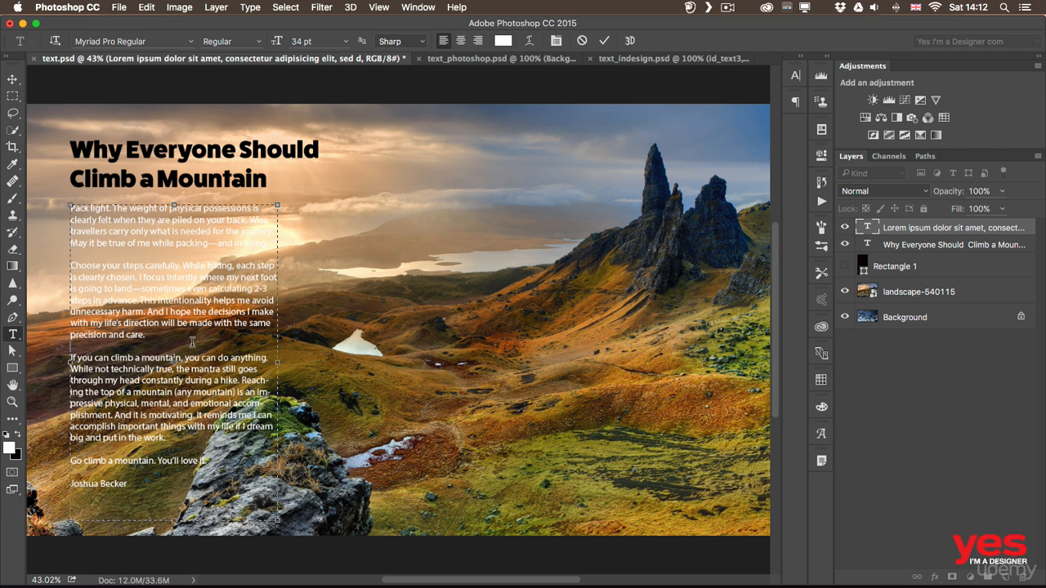
pyautogui.press('super+Return')
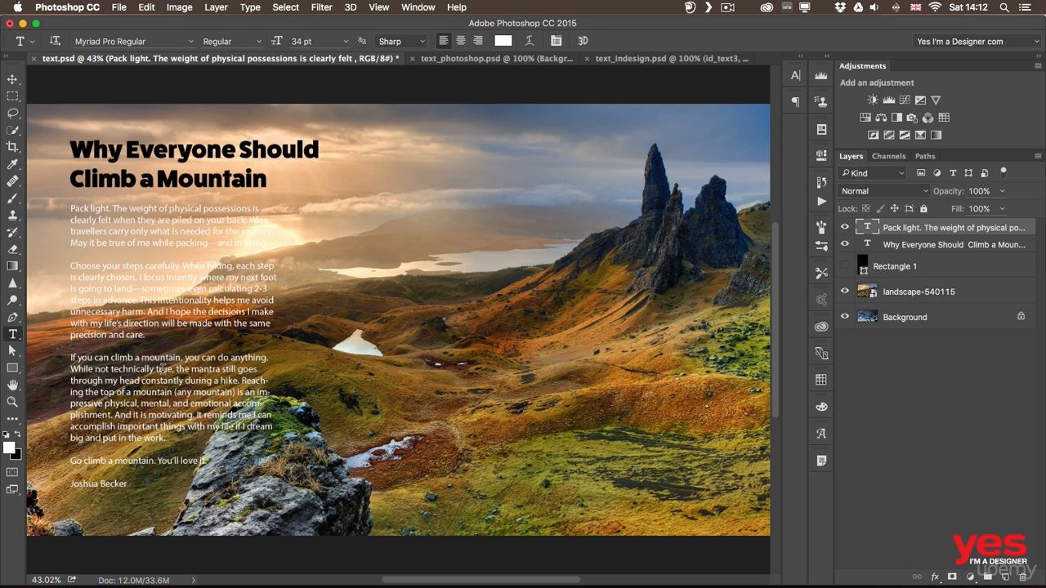
# Show the Rectangle 1 layer behind the text with the Move tool active
pyautogui.press('v')
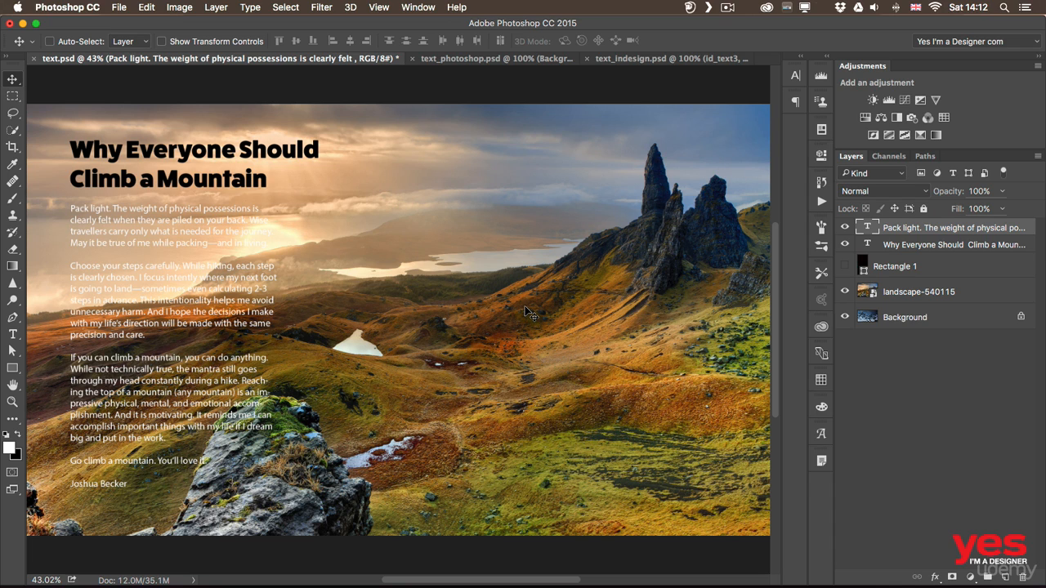
pyautogui.click(845, 266)
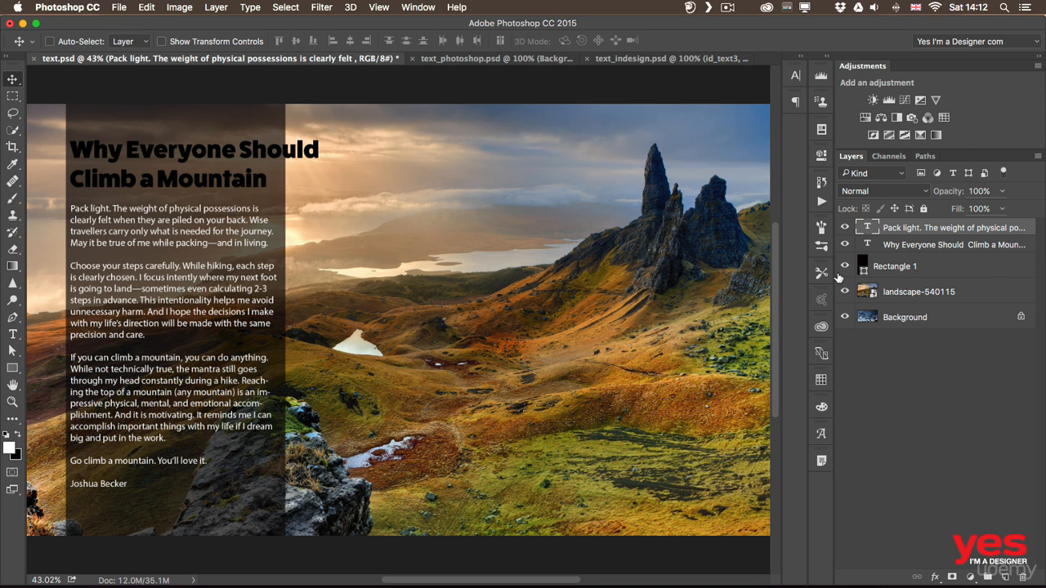
# Widen Rectangle 1 slightly on both sides of the text and set its layer opacity to 58%
pyautogui.click(895, 267)
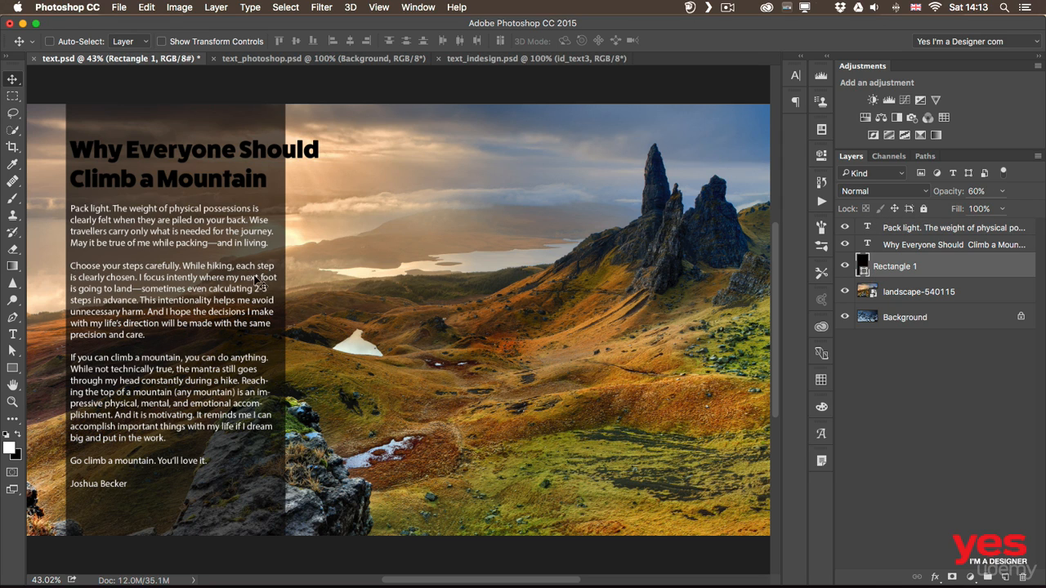
pyautogui.press('super+t')
pyautogui.moveTo(67, 323); pyautogui.dragTo(57, 322)
pyautogui.moveTo(288, 323); pyautogui.dragTo(291, 322)
pyautogui.press('Return')
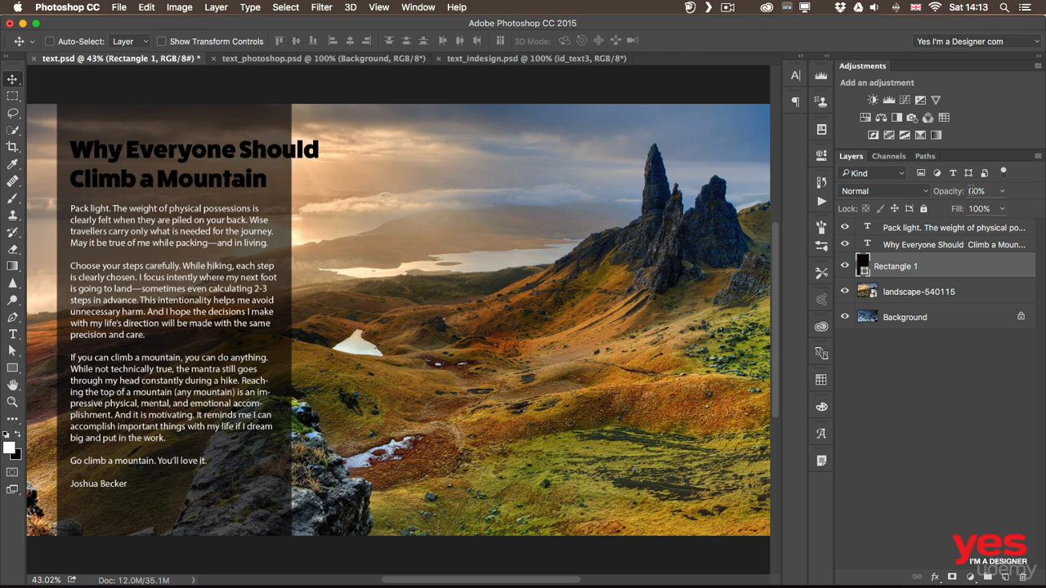
pyautogui.moveTo(952, 194); pyautogui.dragTo(1033, 199)
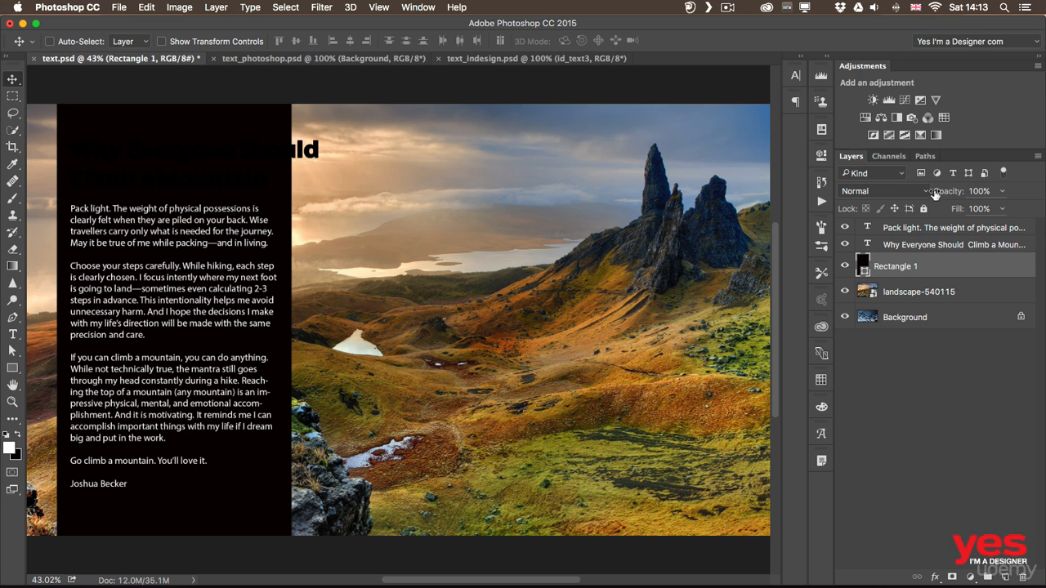
pyautogui.moveTo(935, 194)
pyautogui.mouseDown()
pyautogui.moveTo(946, 194)
pyautogui.moveTo(919, 196)
pyautogui.mouseUp()
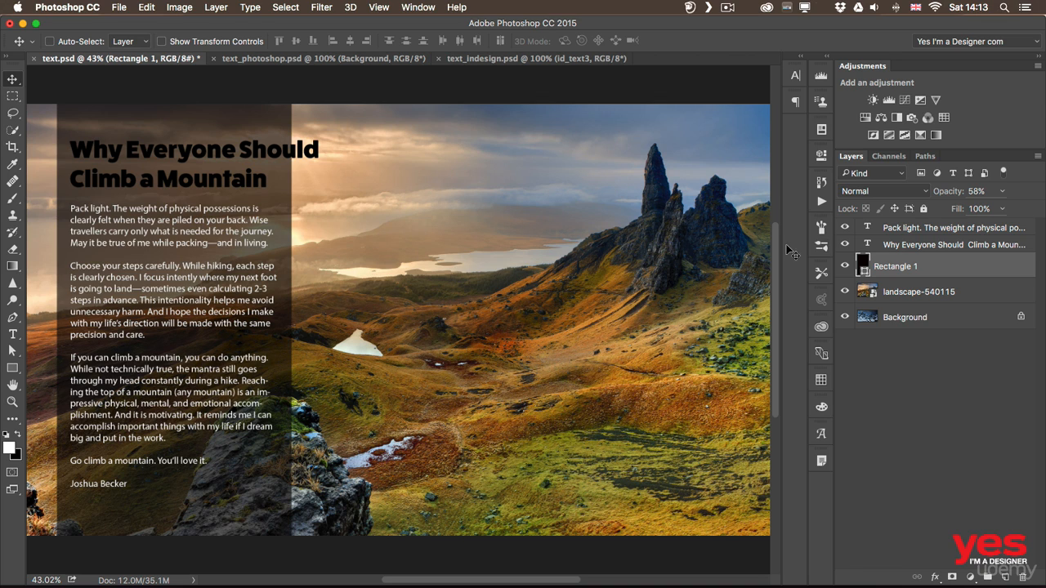
# Scale the "Why Everyone Should Climb a Mountain" title down to about the width of the body text
pyautogui.click(922, 246)
pyautogui.press('super+t')
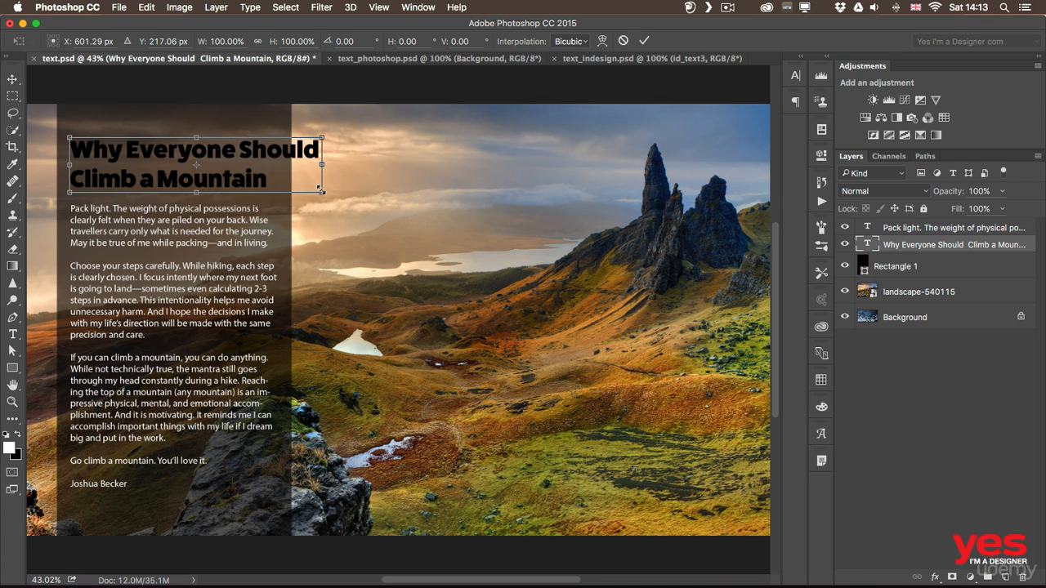
pyautogui.moveTo(318, 190); pyautogui.dragTo(272, 172)
pyautogui.press('Return')
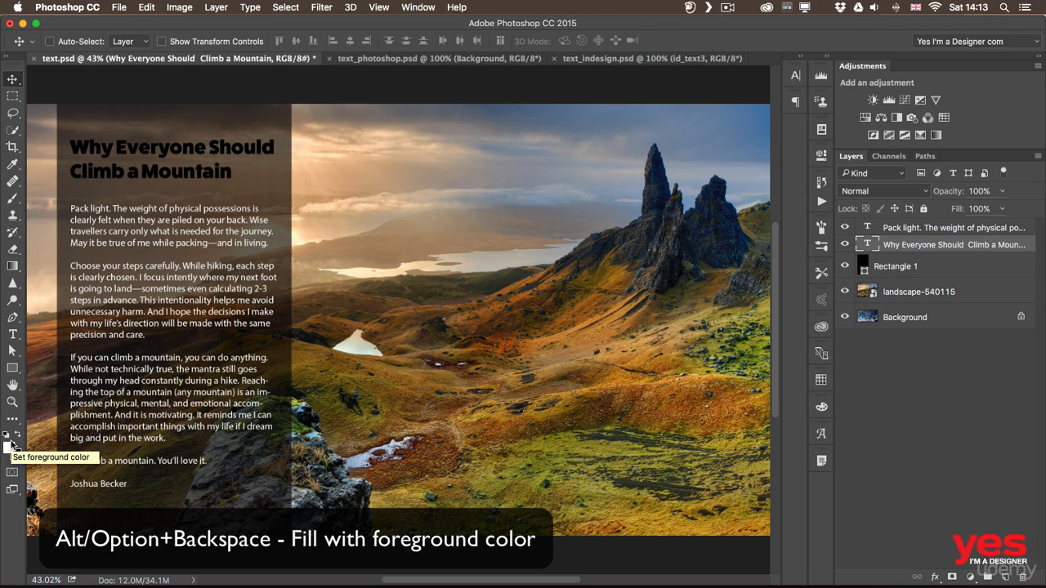
# Fill the title with the white foreground colour, try the black background colour, and refill it with white
pyautogui.hotkey('alt', 'BackSpace')
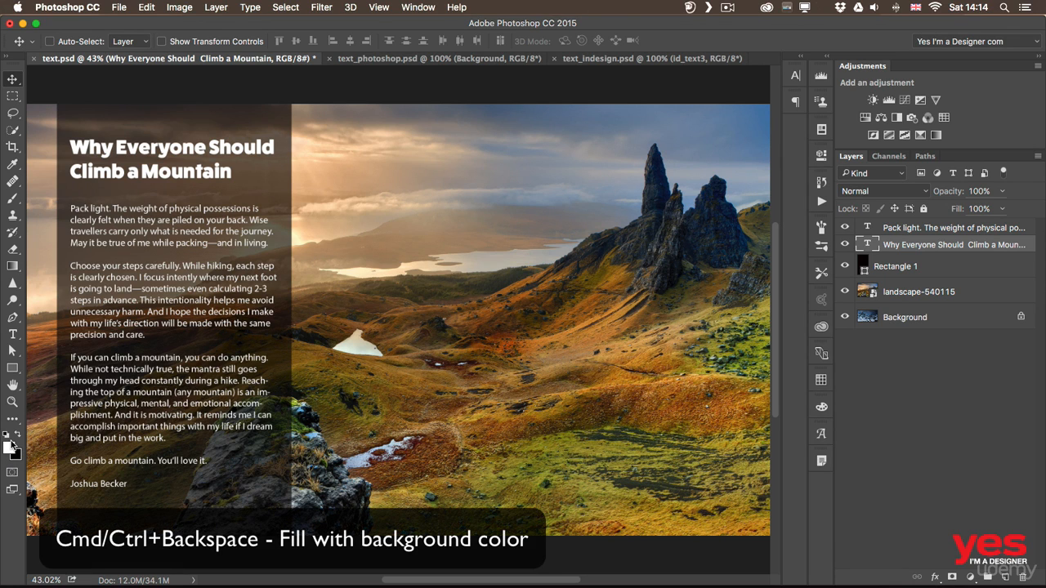
pyautogui.press('super')
pyautogui.press('super+BackSpace')
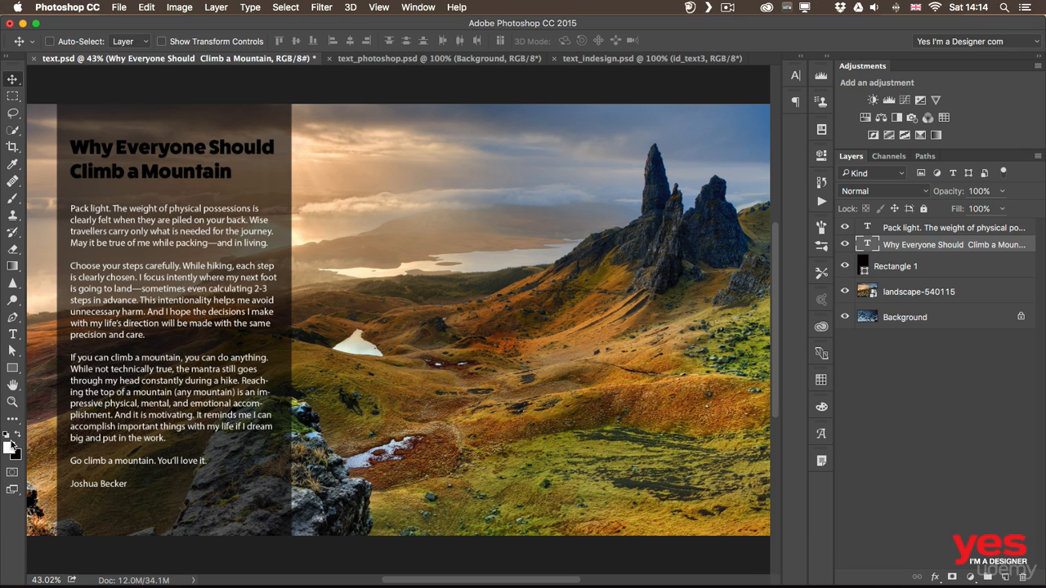
pyautogui.hotkey('alt', 'BackSpace')
# Recolour only the words "Pack light" in the body text with the black background colour and commit the edit
pyautogui.press('t')
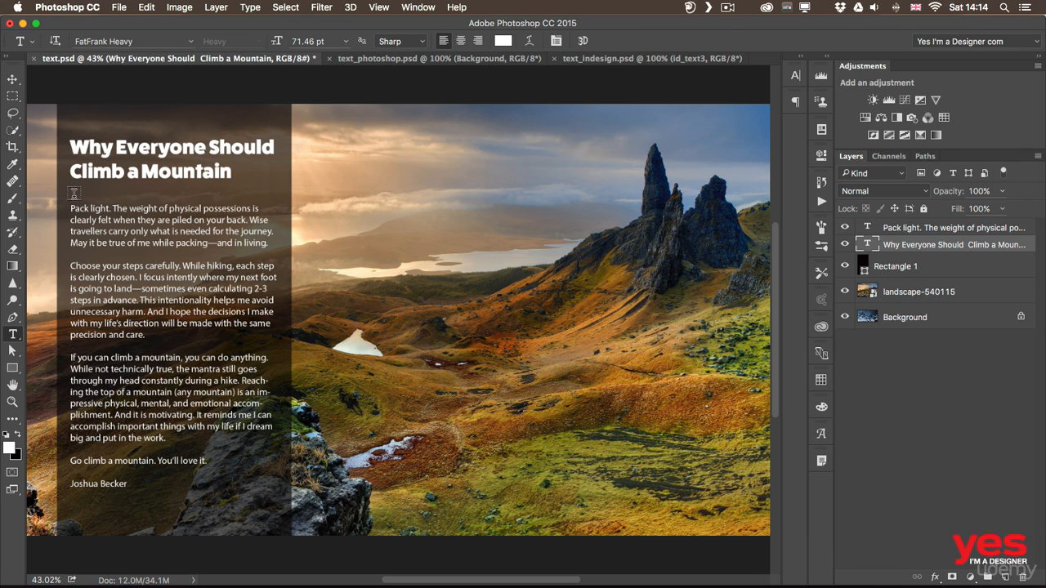
pyautogui.moveTo(109, 208); pyautogui.dragTo(56, 209)
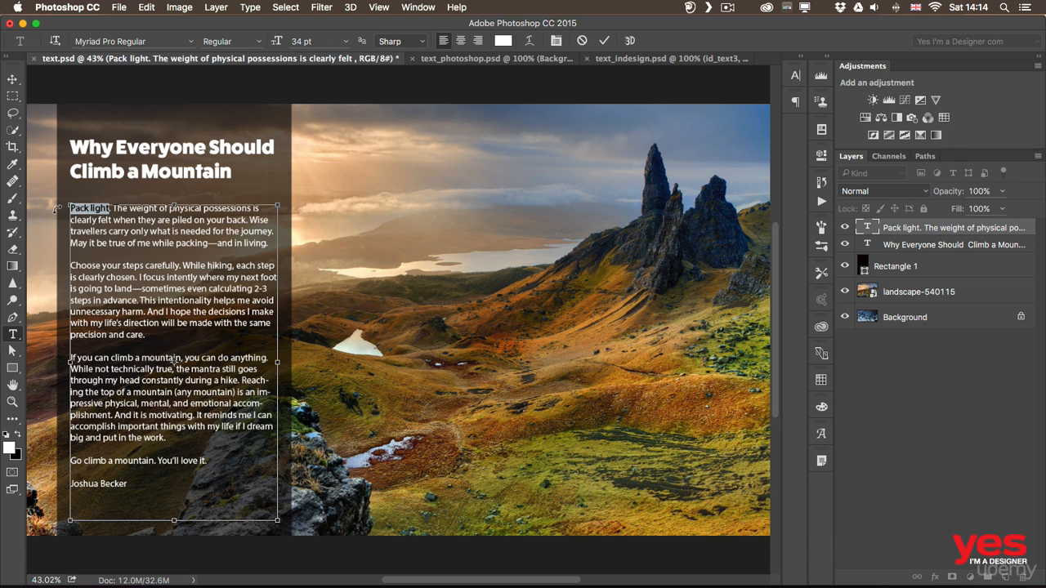
pyautogui.press('super+BackSpace')
pyautogui.press('super+Return')
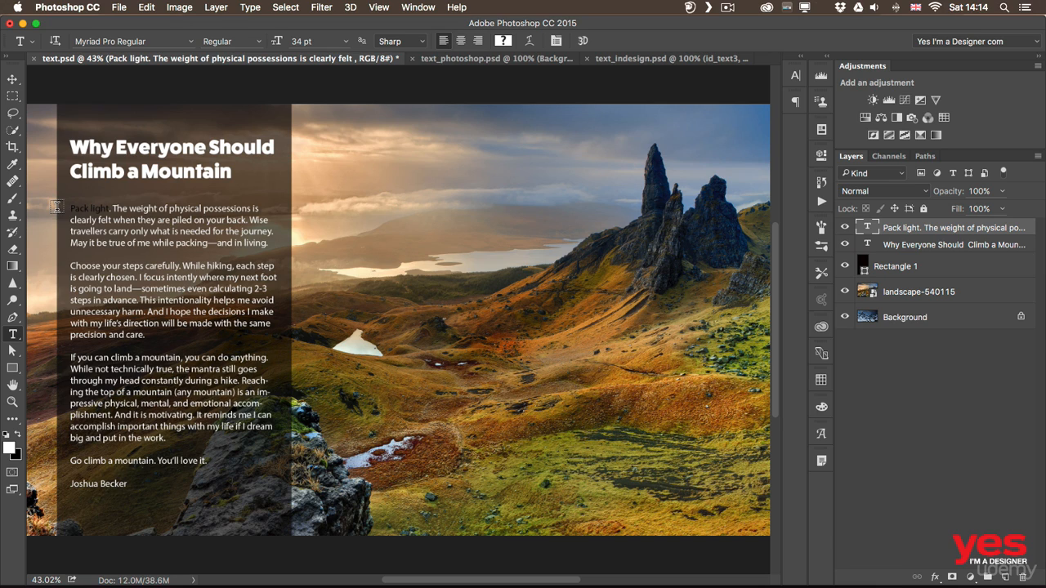